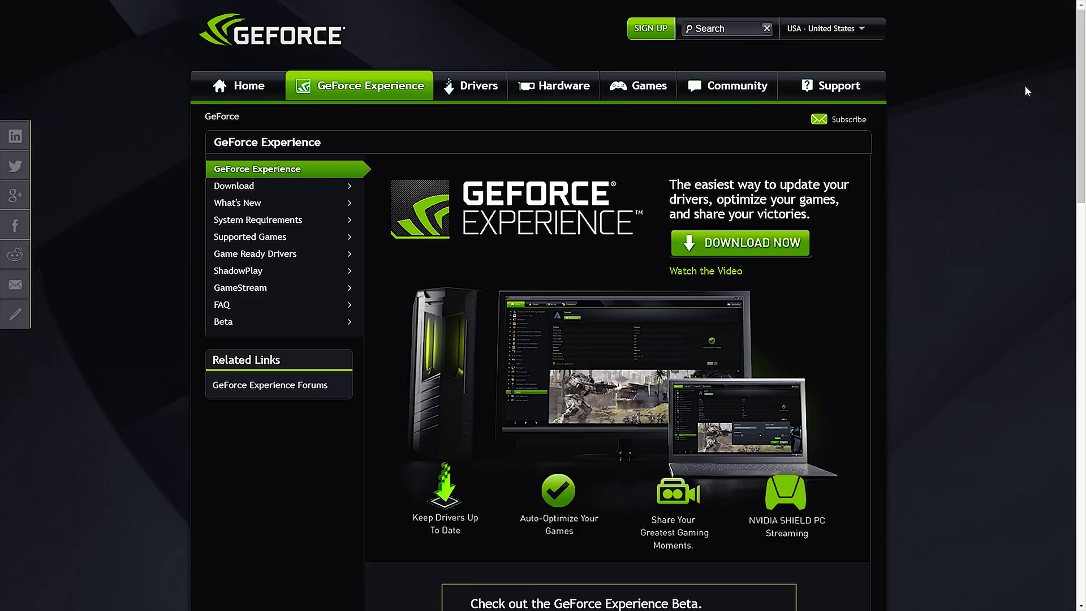
Step: Scroll down the GeForce Experience product page past the Drivers, Auto-Optimize and ShadowPlay sections
scroll(1025, 91, "down", 5)
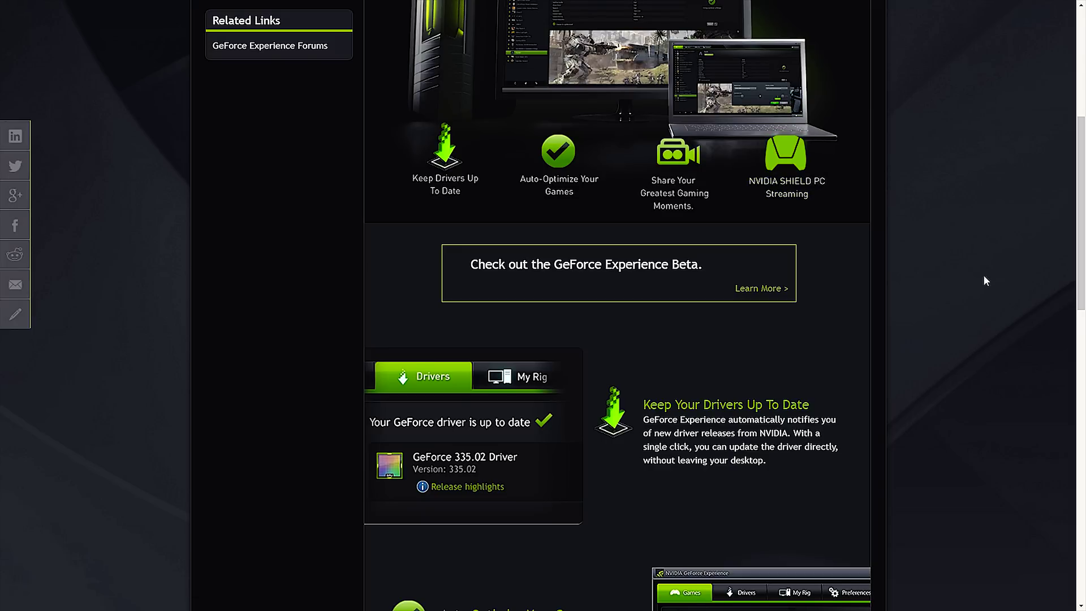
scroll(985, 277, "down", 1)
scroll(984, 279, "down", 5)
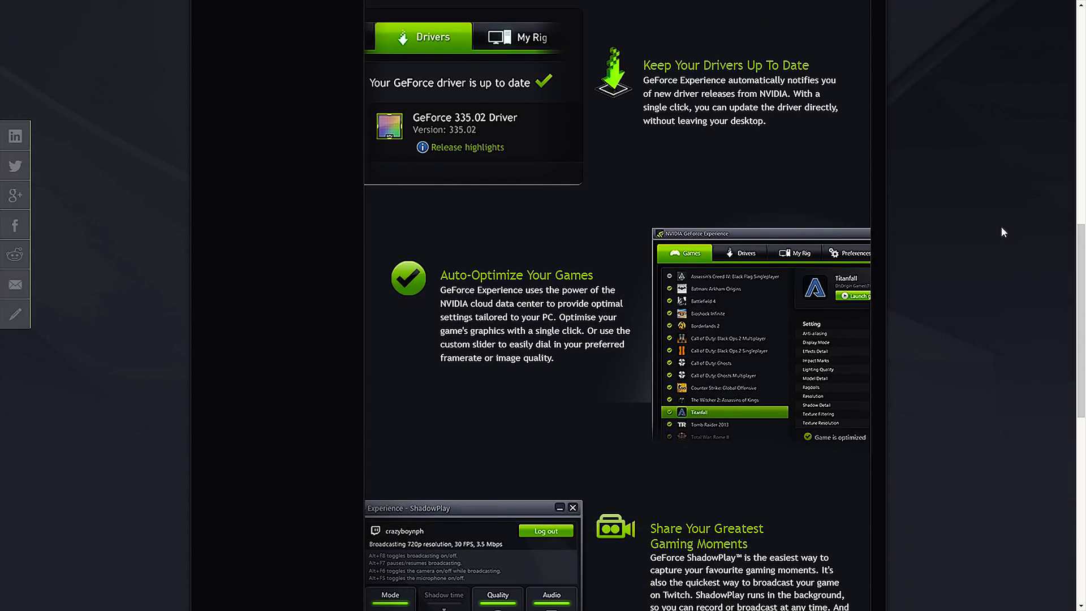
scroll(1002, 232, "down", 6)
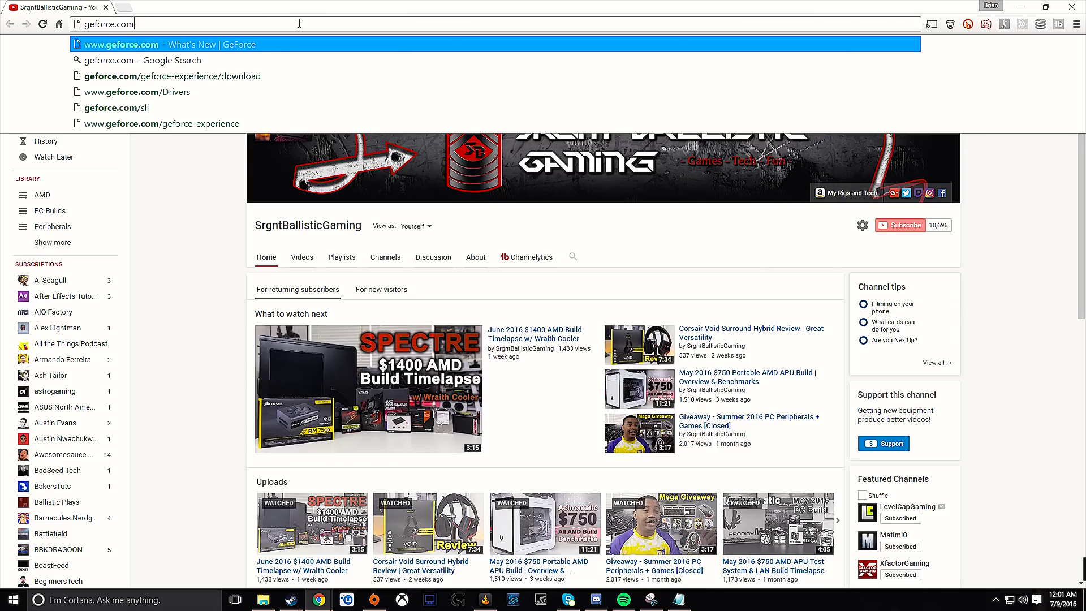
Step: Go from the geforce.com homepage's beta article to the GeForce Experience Beta page, cancelling the installer download
key("Return")
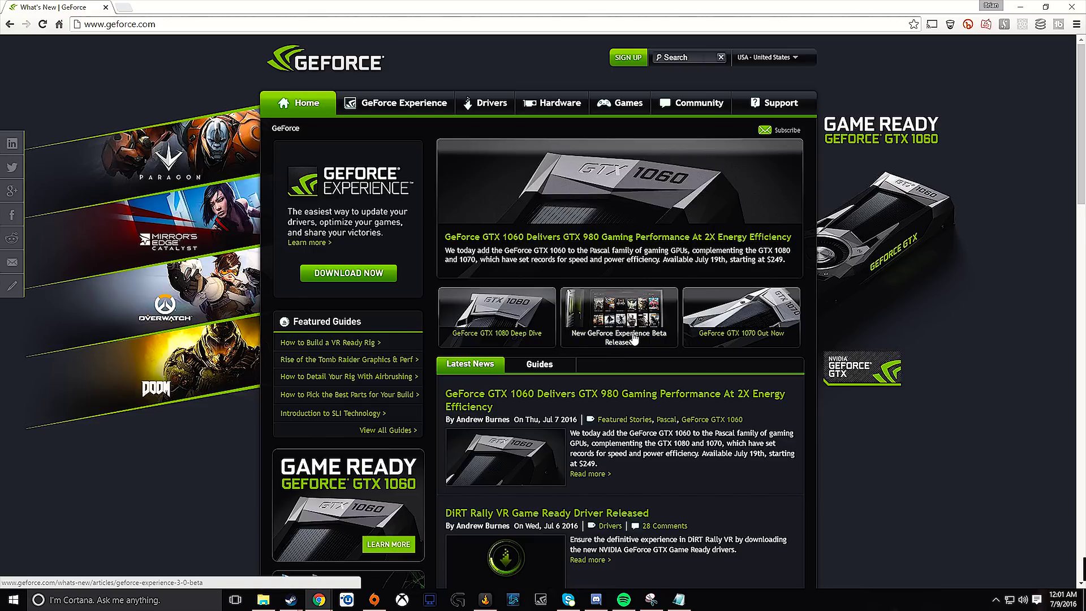
left_click(634, 337)
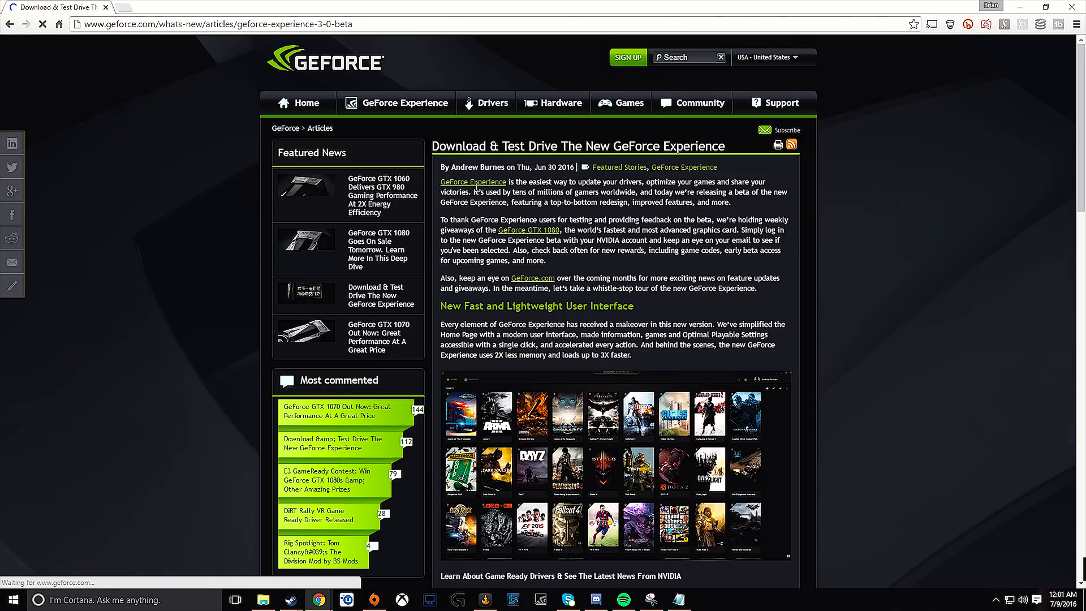
left_click(454, 186)
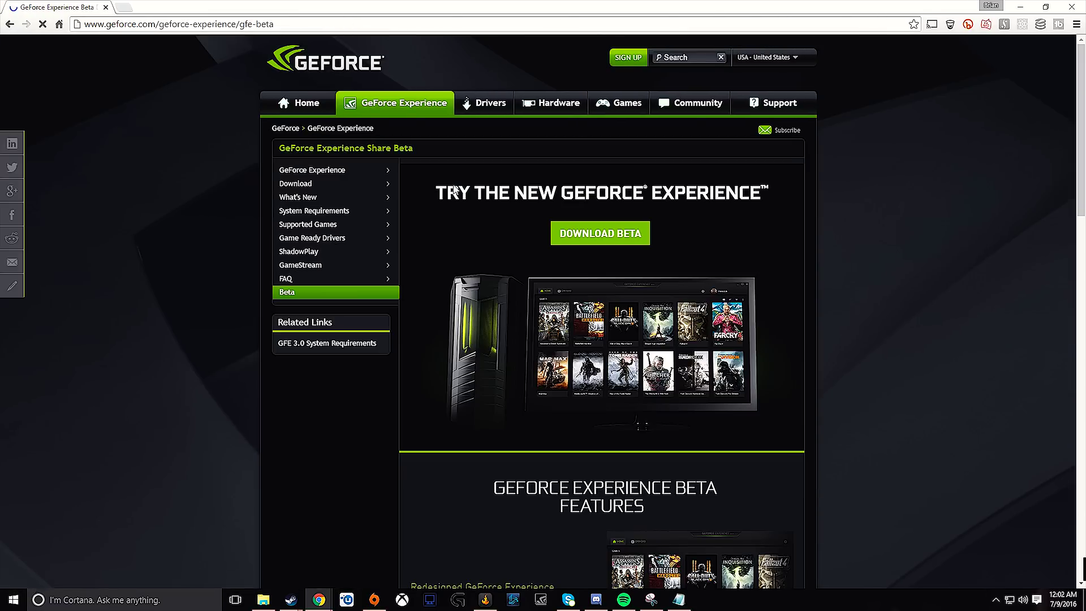
left_click(568, 238)
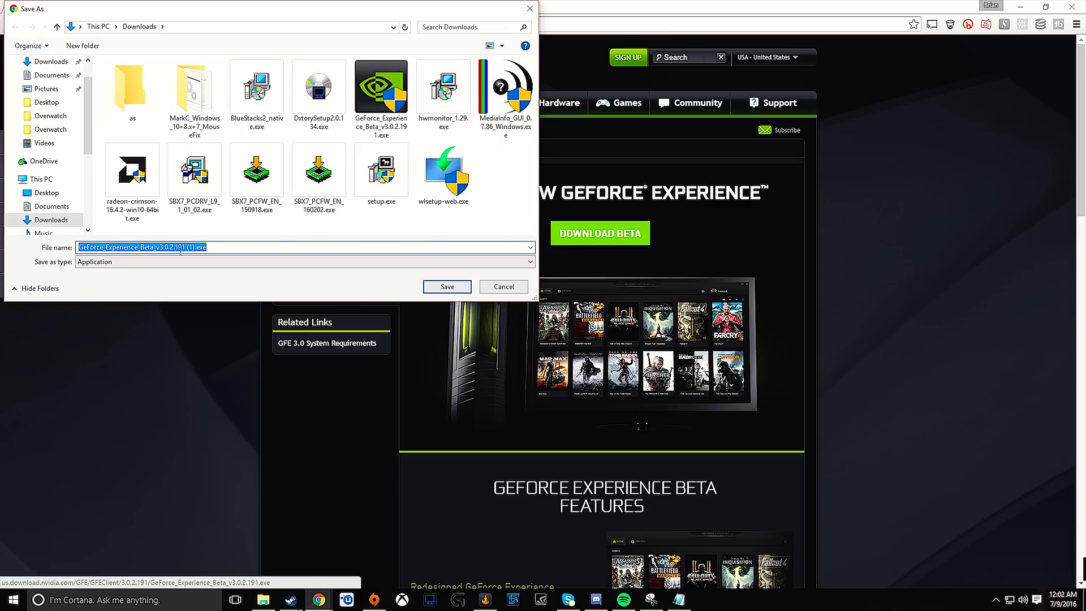
left_click(490, 287)
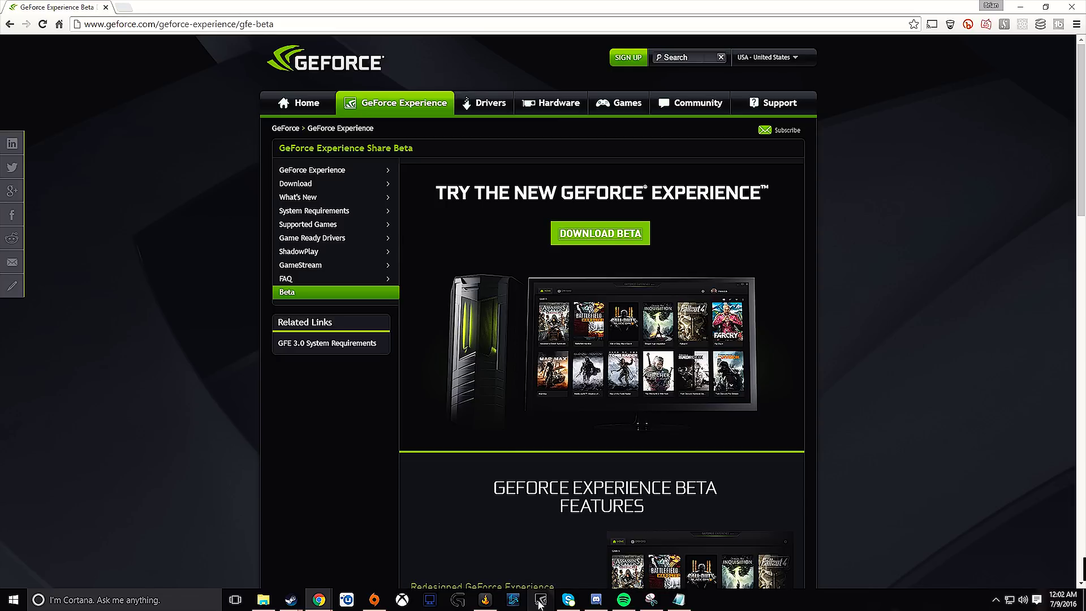
Step: Launch NVIDIA GeForce Experience from the NVIDIA icon's menu in the hidden tray icons
left_click(997, 600)
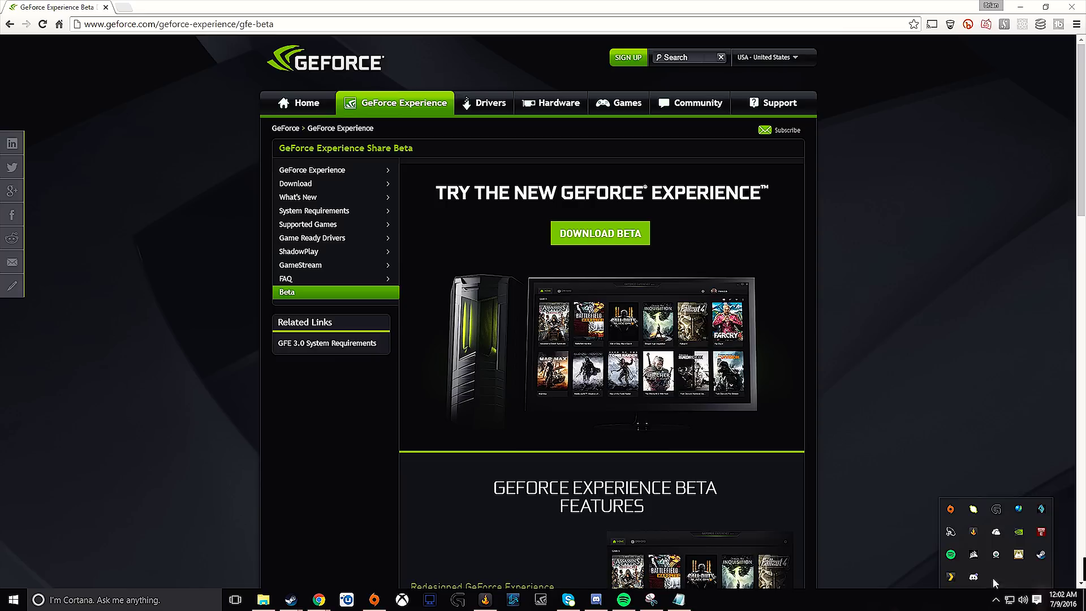
right_click(1019, 532)
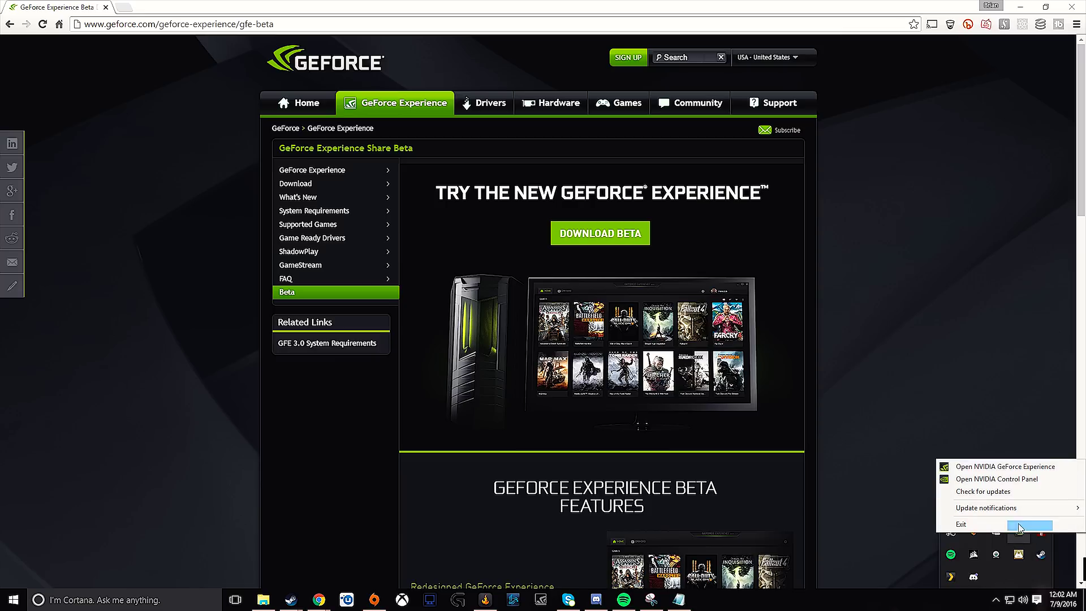
left_click(1006, 473)
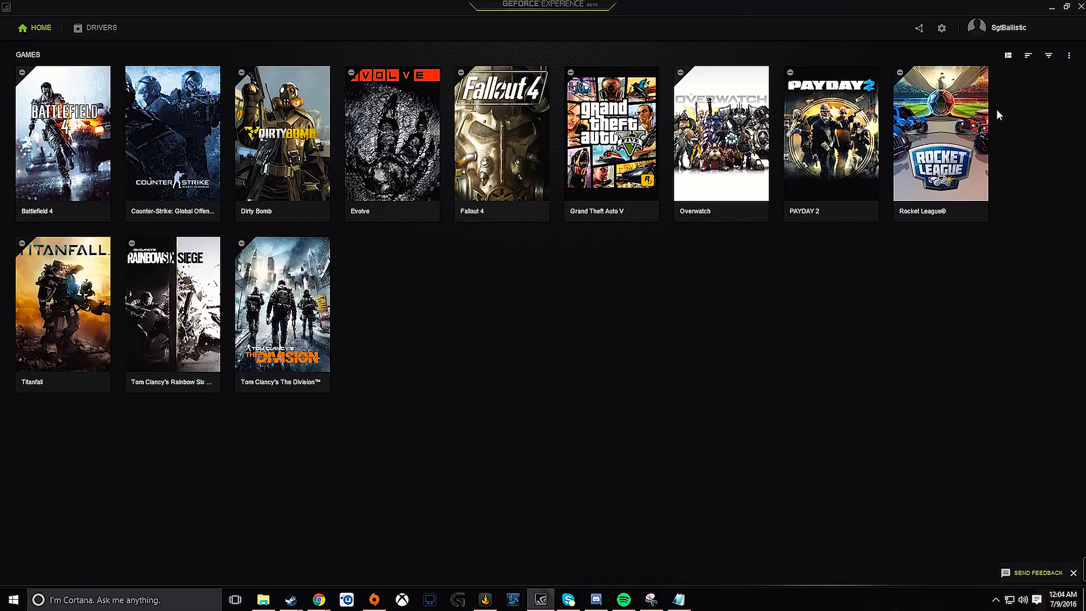
left_click(1008, 56)
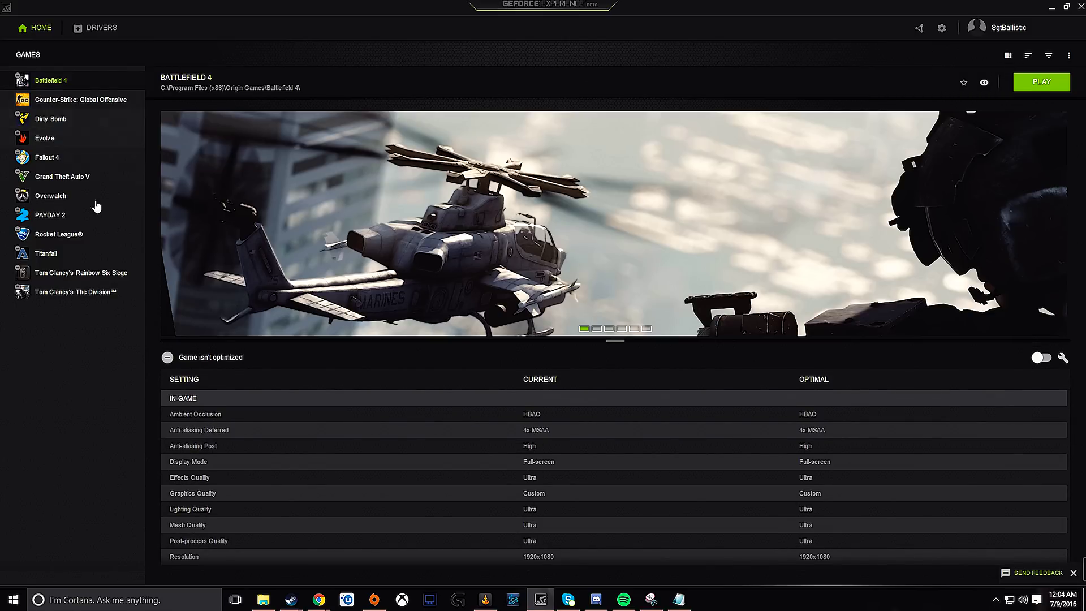
left_click(1008, 56)
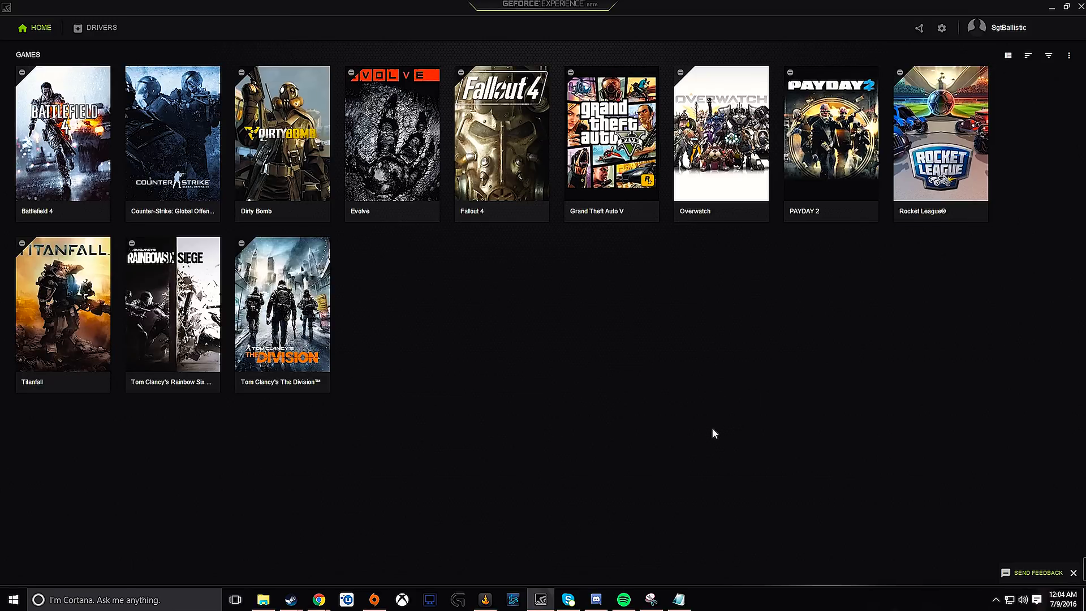
mouse_move(607, 127)
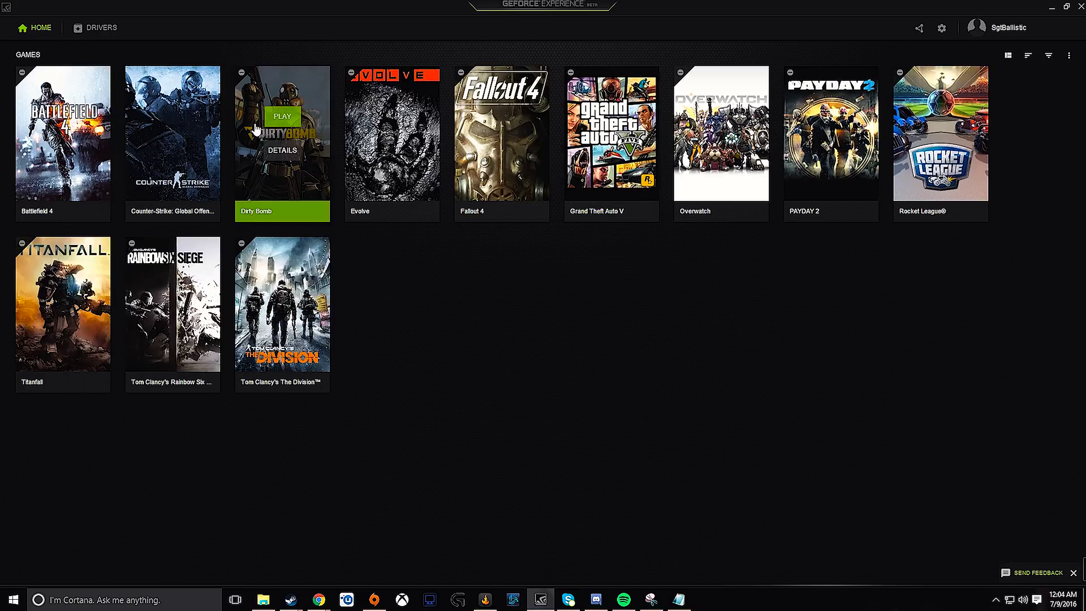
mouse_move(755, 134)
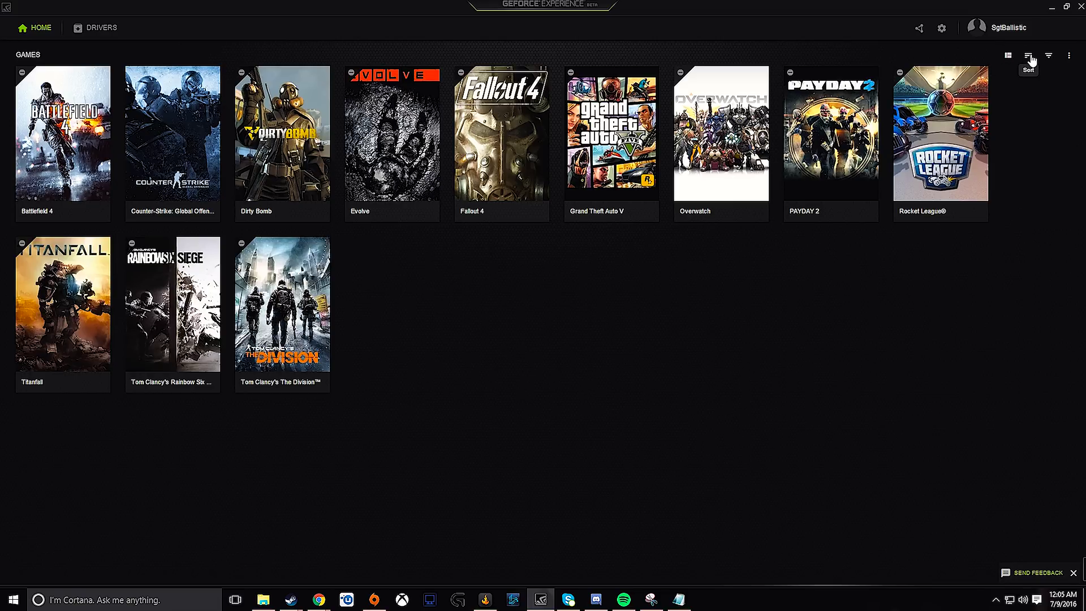
left_click(1049, 56)
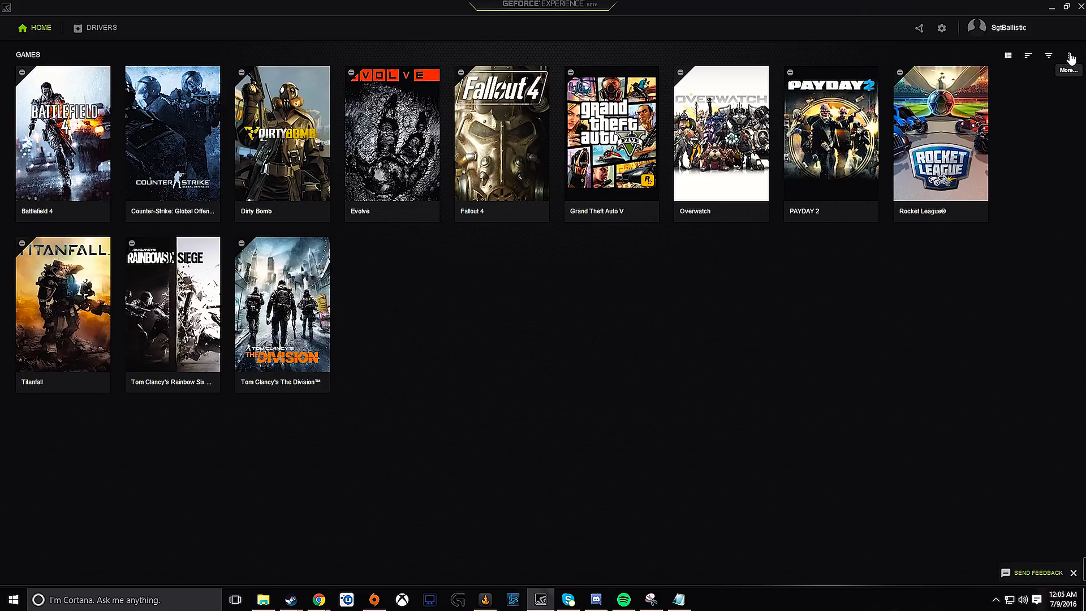
left_click(1070, 57)
mouse_move(88, 92)
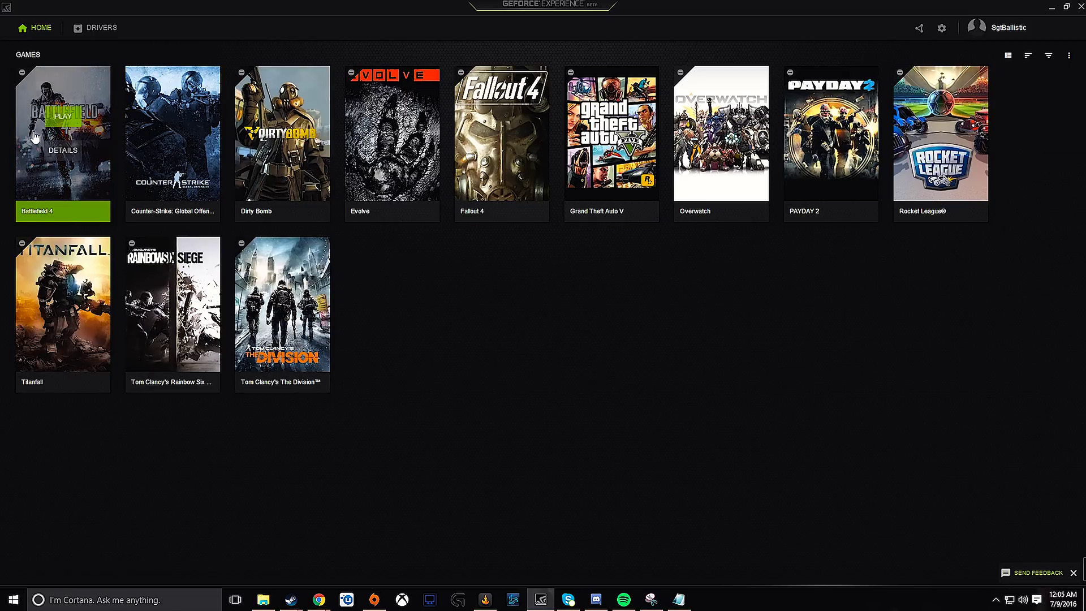
Step: Open Battlefield 4's details and review its settings table, including Ambient Occlusion
left_click(89, 90)
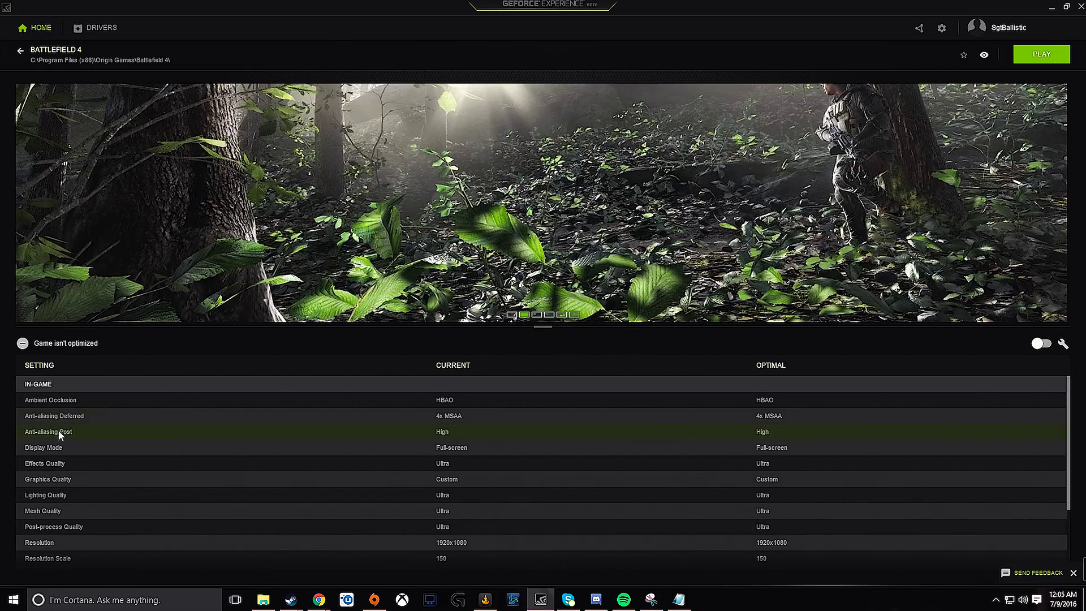
scroll(149, 480, "down", 3)
scroll(148, 480, "up", 3)
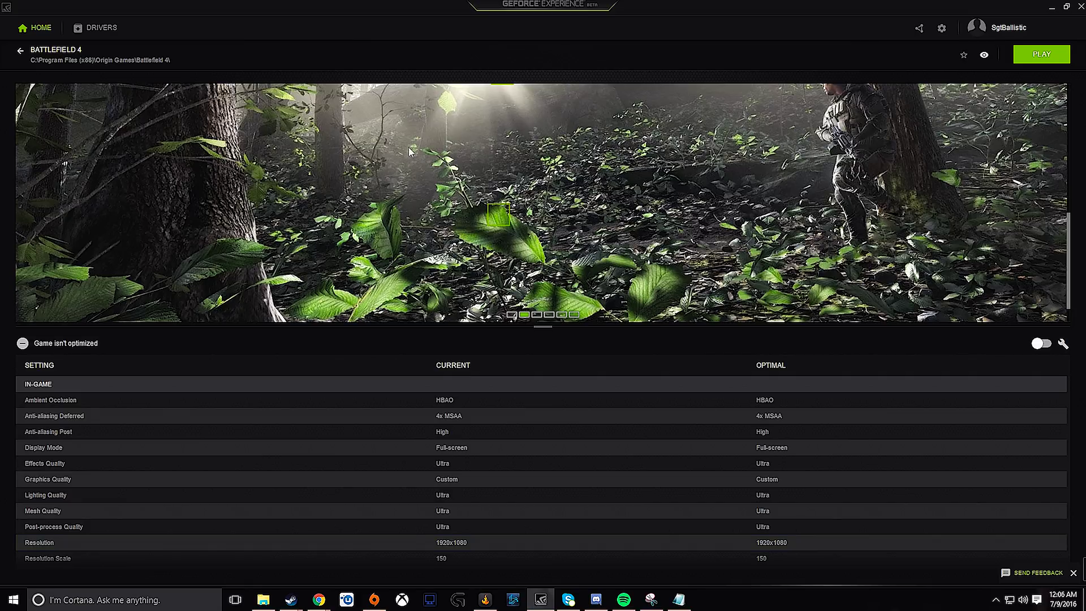
mouse_move(382, 404)
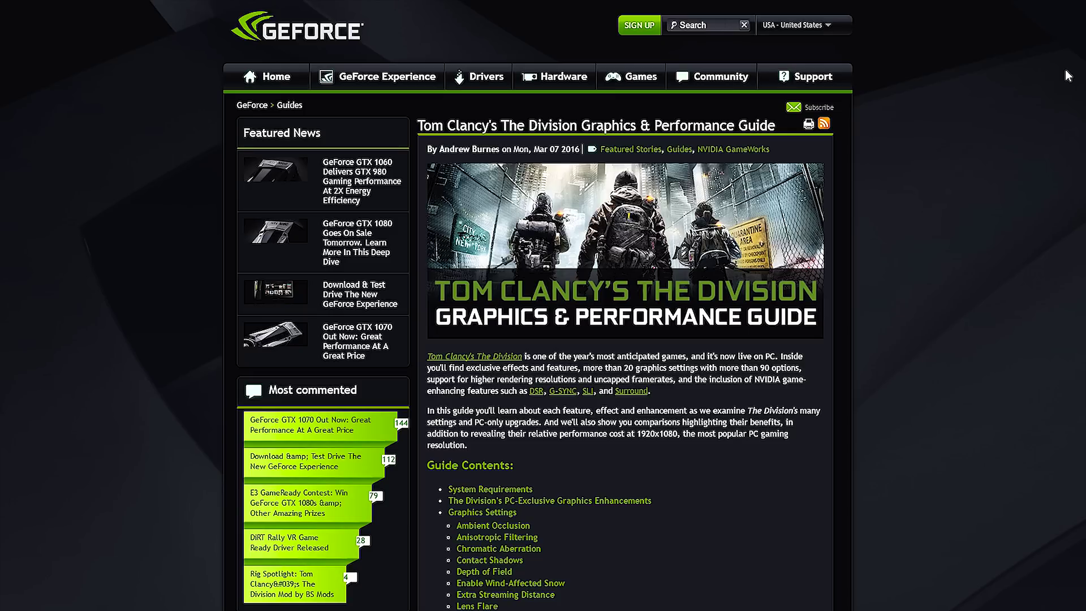
Step: Jump to the Extra Streaming Distance section and slide its comparison image to see both quality levels
scroll(553, 133, "down", 7)
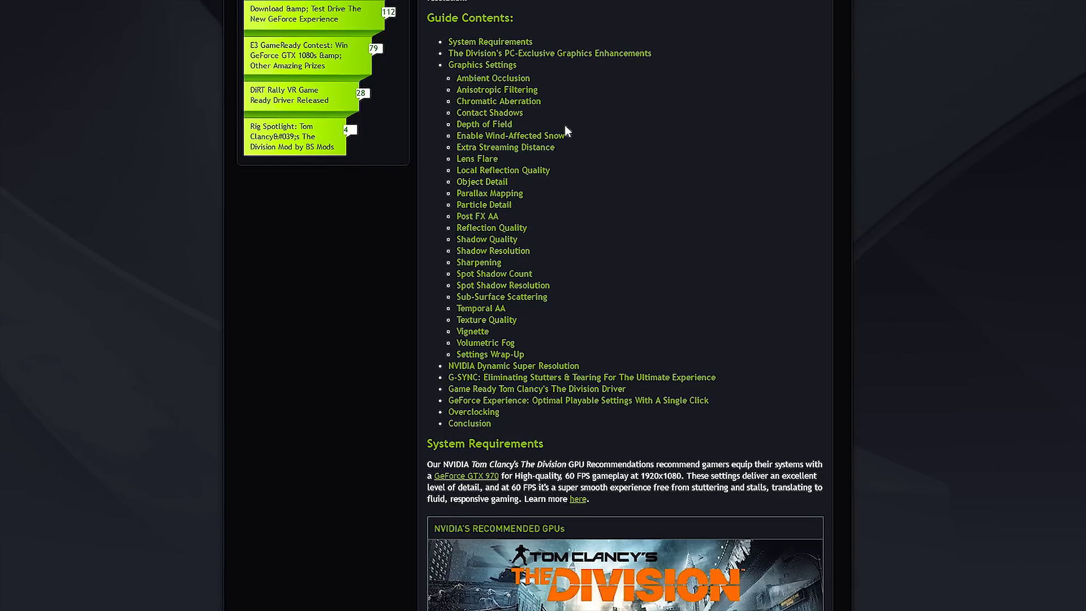
left_click(509, 146)
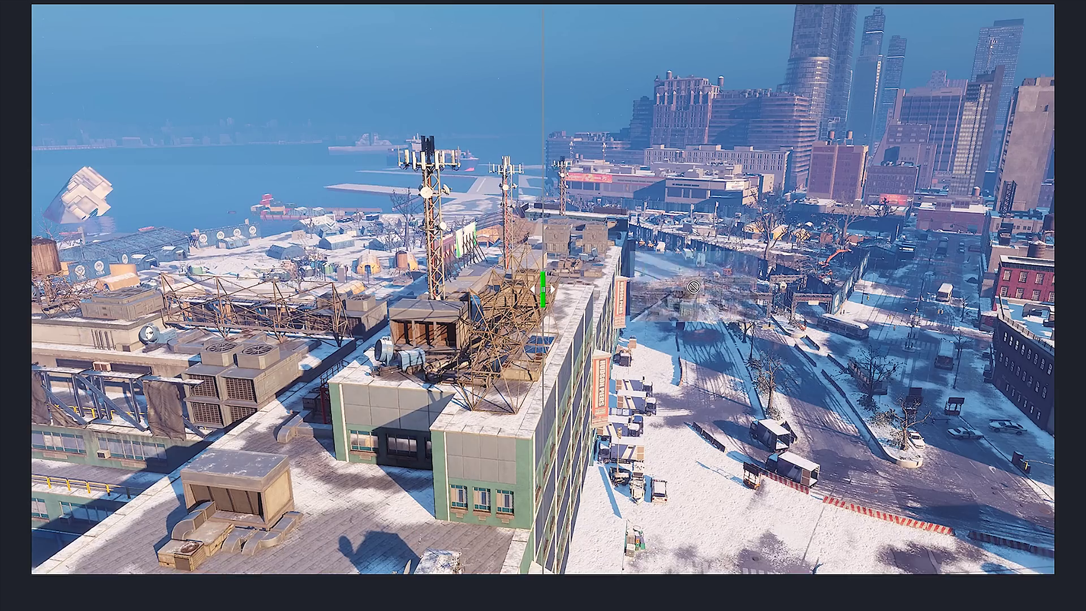
left_click_drag(262, 310, 569, 390)
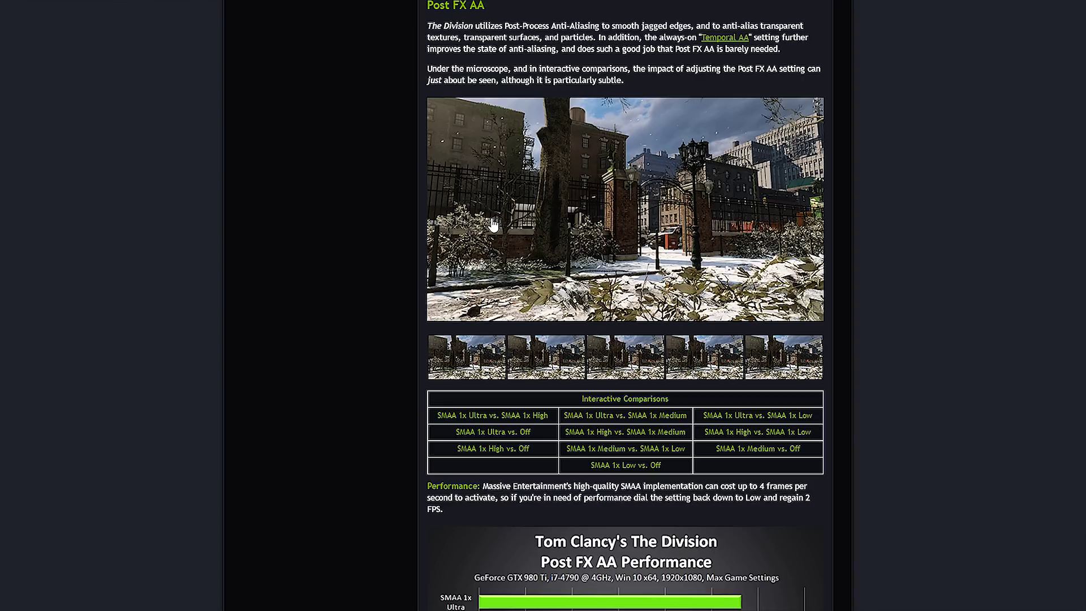
Step: Open the interactive Post FX AA comparison and slide the divider to compare SMAA 1x Ultra with Off
left_click(493, 224)
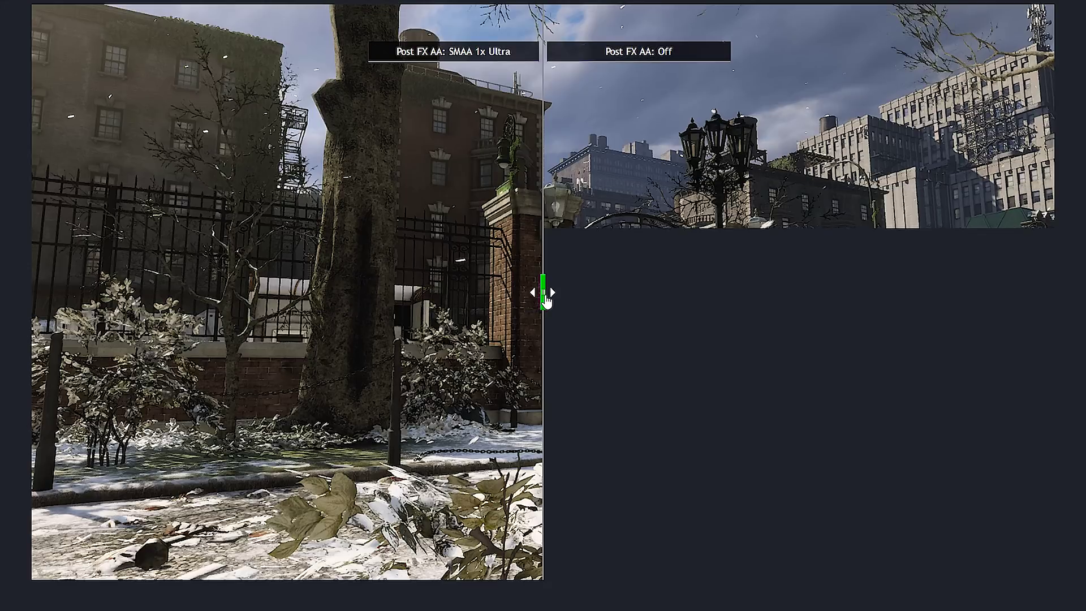
left_click_drag(543, 293, 427, 294)
left_click_drag(351, 424, 654, 291)
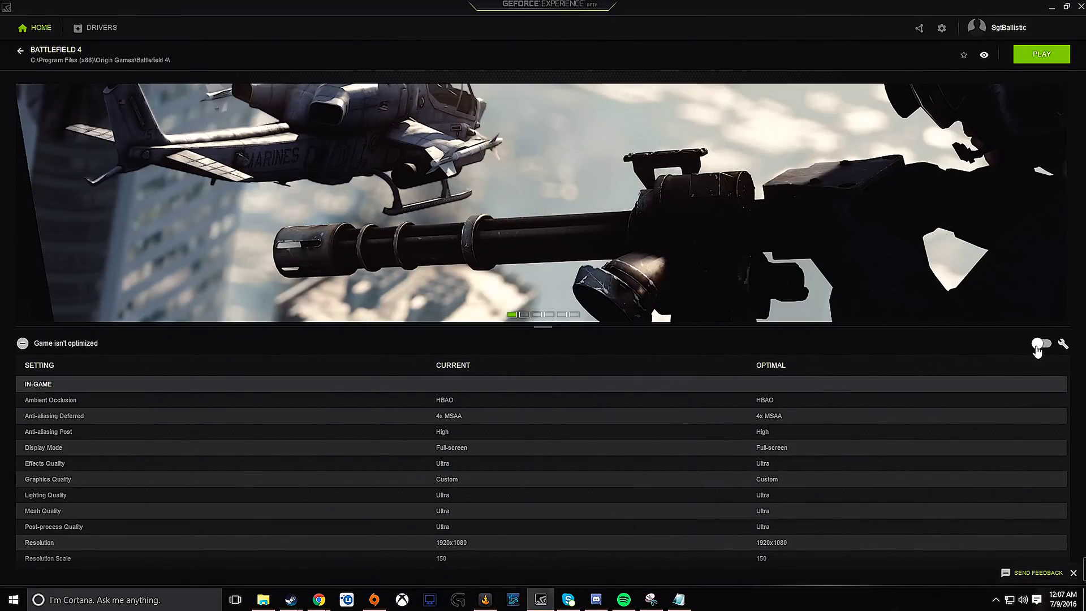
Step: Apply the optimal settings to Battlefield 4, then open its custom optimization settings
left_click(1041, 344)
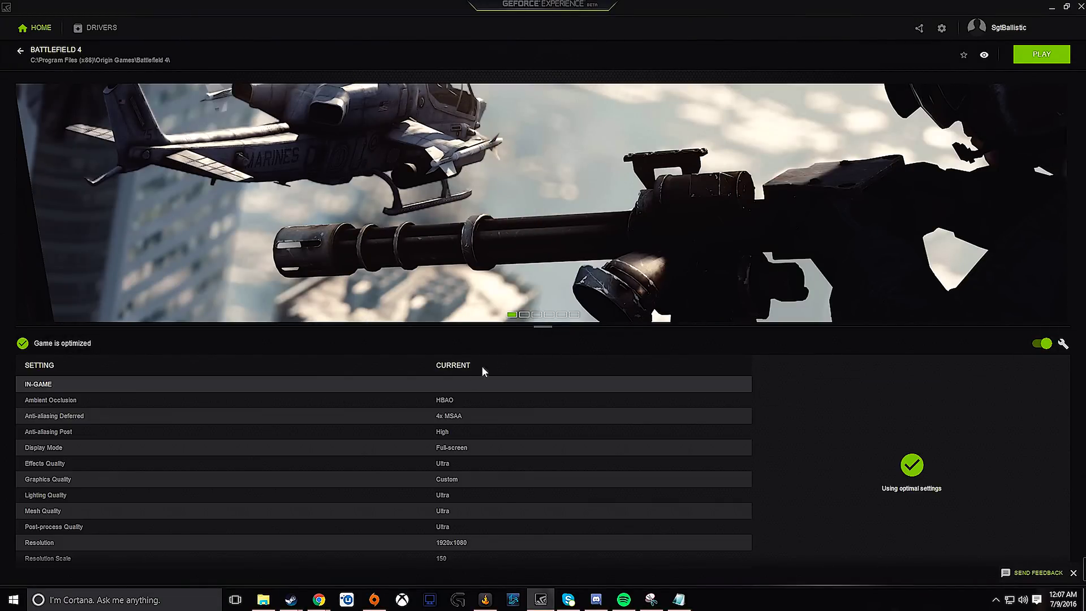
scroll(468, 512, "down", 3)
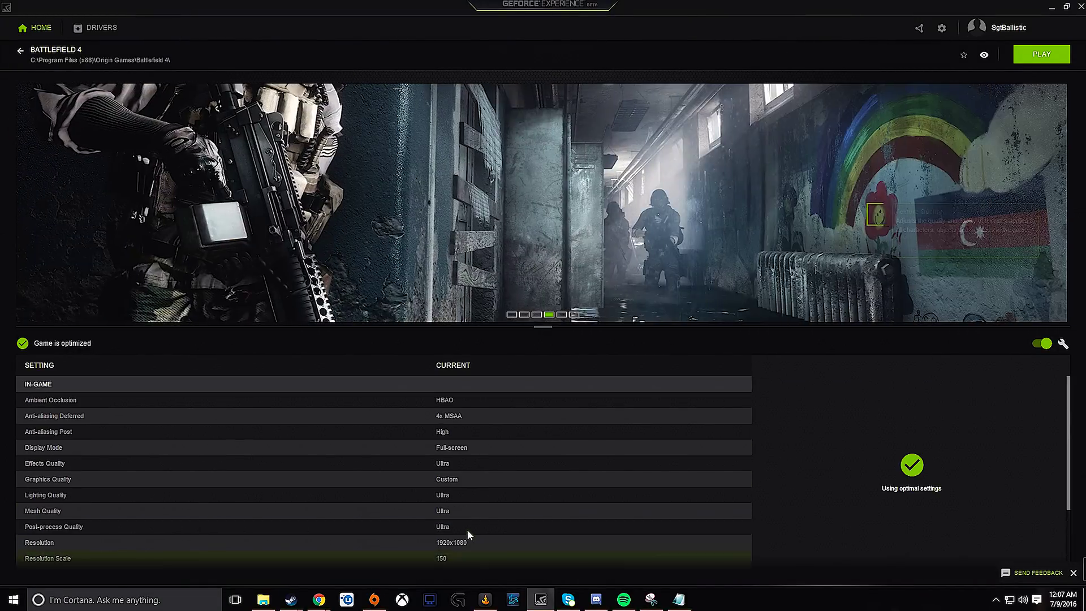
scroll(468, 530, "down", 3)
scroll(466, 507, "up", 3)
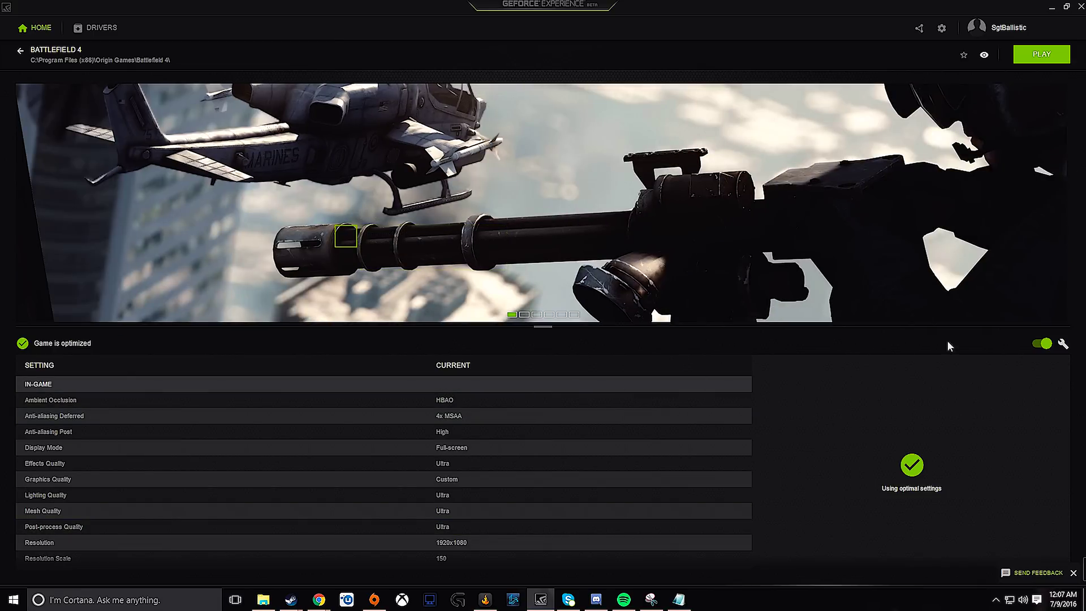
left_click(1063, 345)
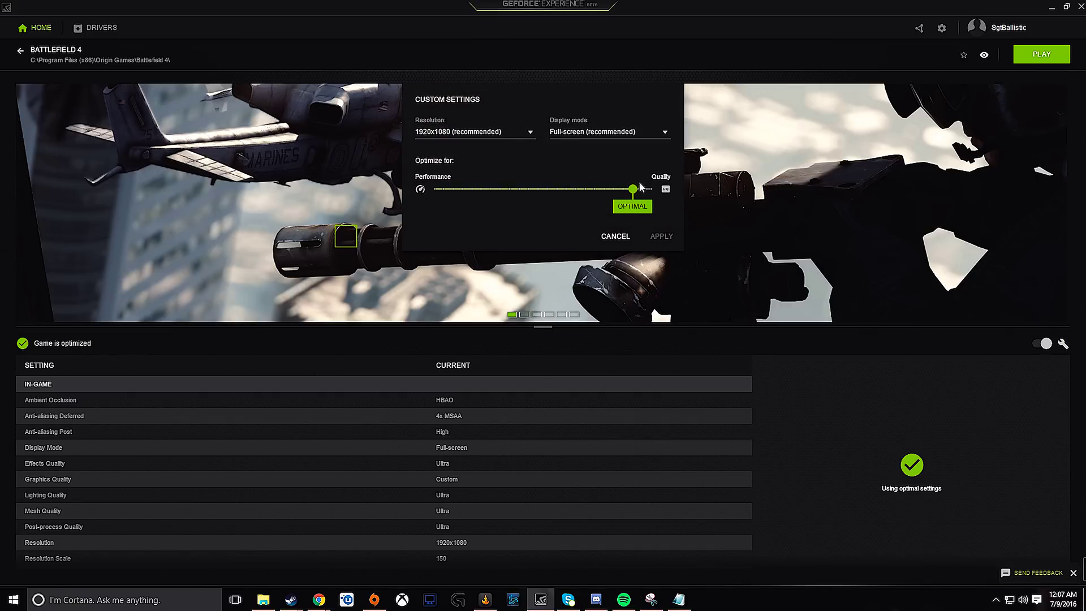
Step: Move Battlefield 4's Optimize-for slider until Anti-aliasing is Off, Effects Medium and Mesh Low
mouse_move(629, 189)
left_mouse_down()
mouse_move(441, 189)
mouse_move(636, 191)
mouse_move(453, 189)
mouse_move(473, 191)
left_mouse_up()
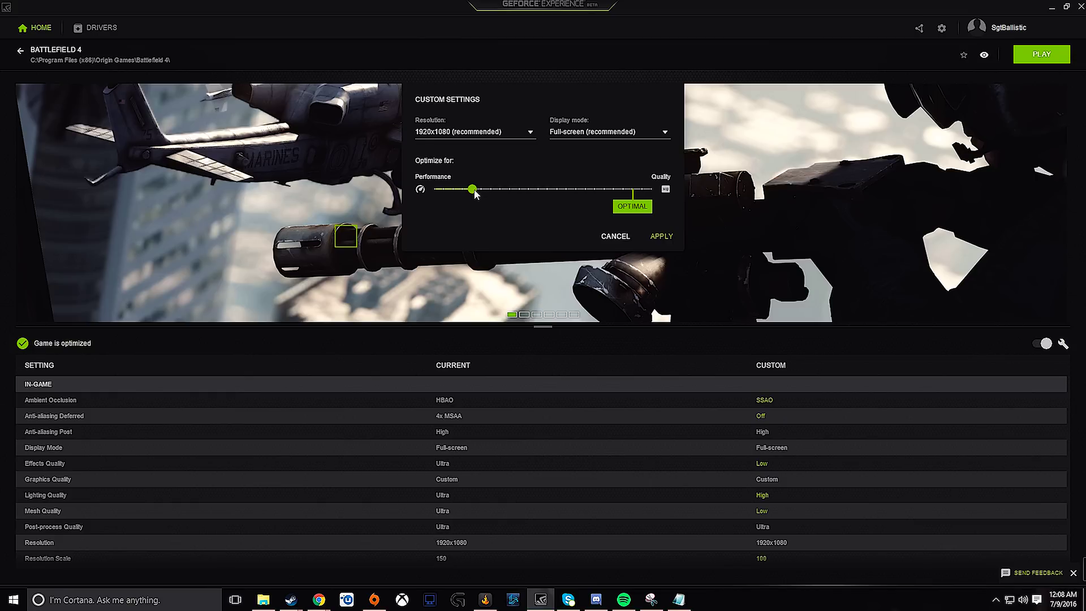
left_click_drag(475, 193, 558, 196)
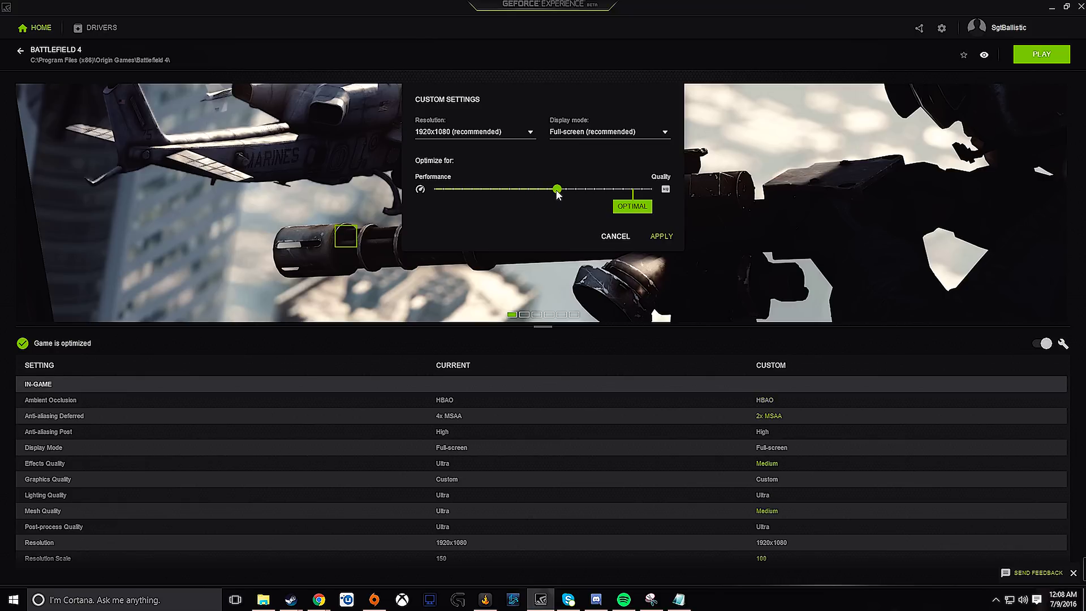
left_click_drag(558, 194, 566, 193)
left_click_drag(567, 192, 538, 190)
mouse_move(539, 189)
left_mouse_down()
mouse_move(521, 190)
mouse_move(539, 190)
left_mouse_up()
Step: Keep the 1920x1080 resolution, view the display mode choices, then switch to the Drivers page
left_click(516, 136)
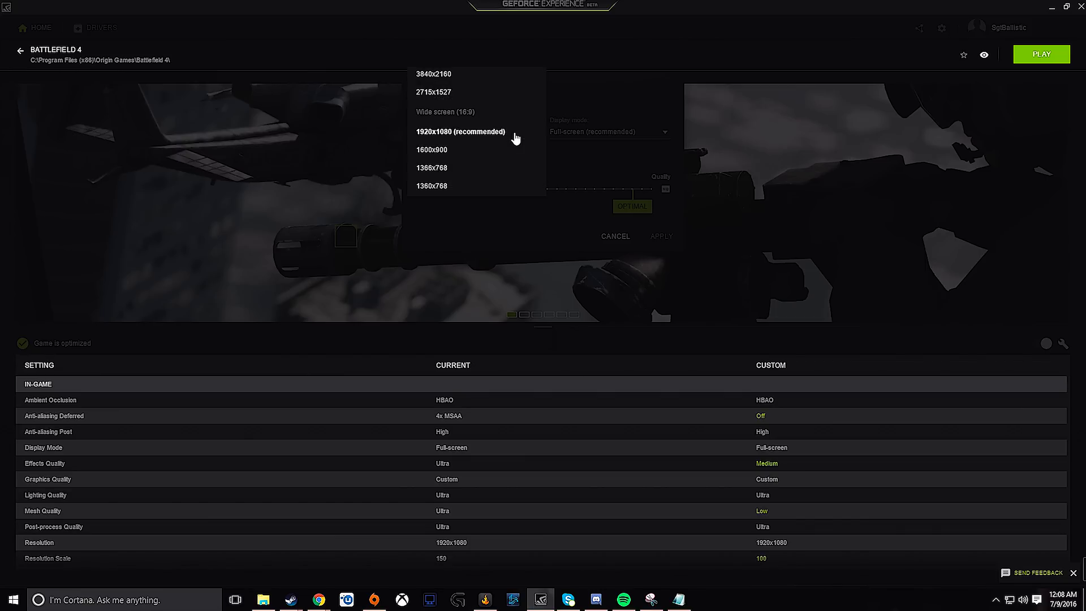
left_click(516, 136)
left_click(651, 141)
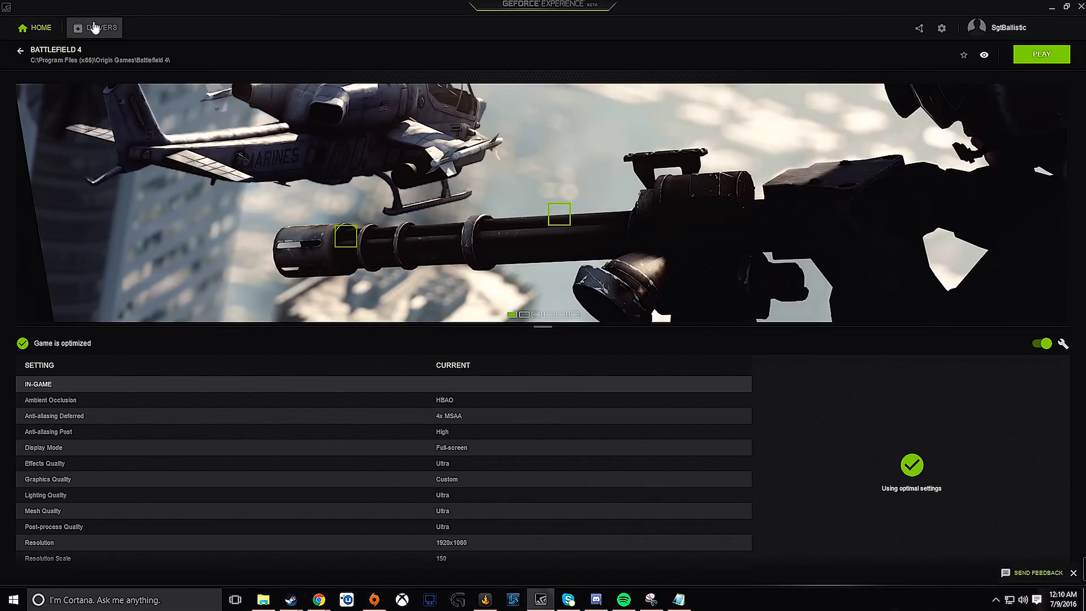
left_click(94, 27)
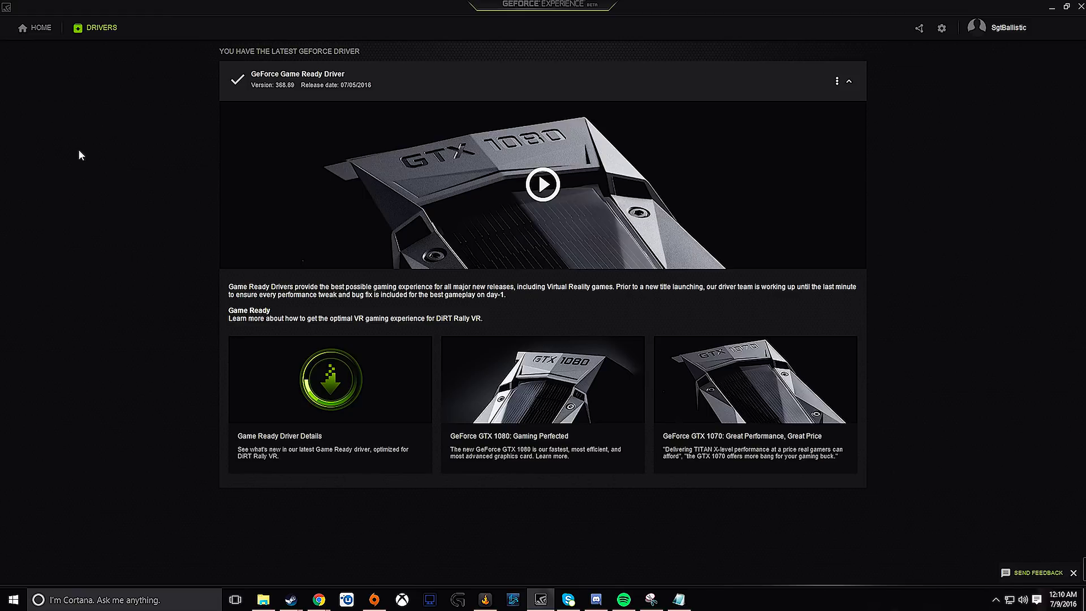
Step: Collapse the driver 368.69 entry, view its reinstall option without reinstalling, and expand it again
left_click(847, 81)
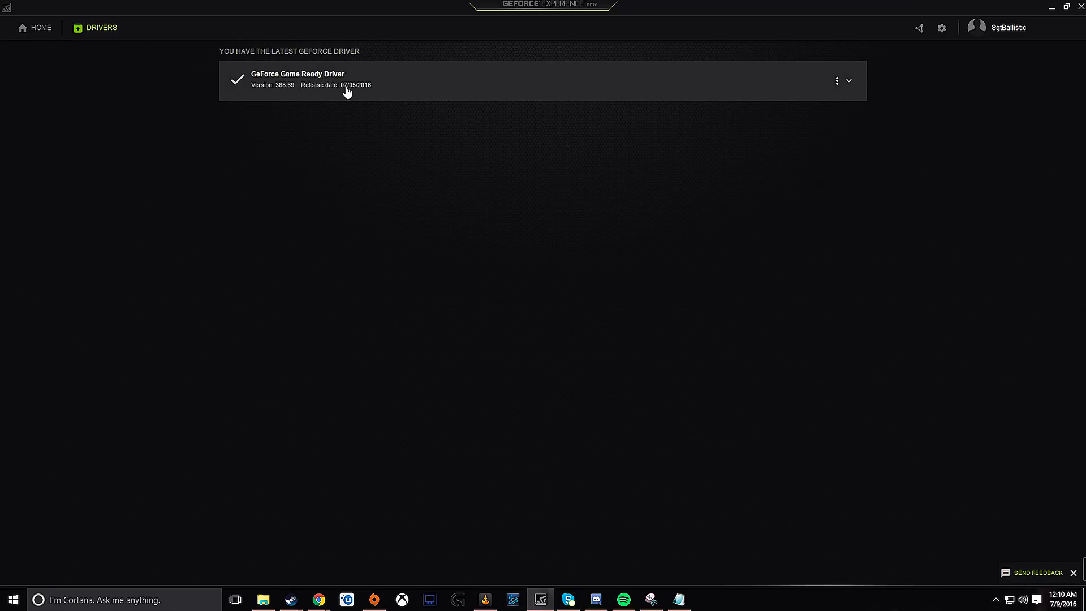
left_click(837, 81)
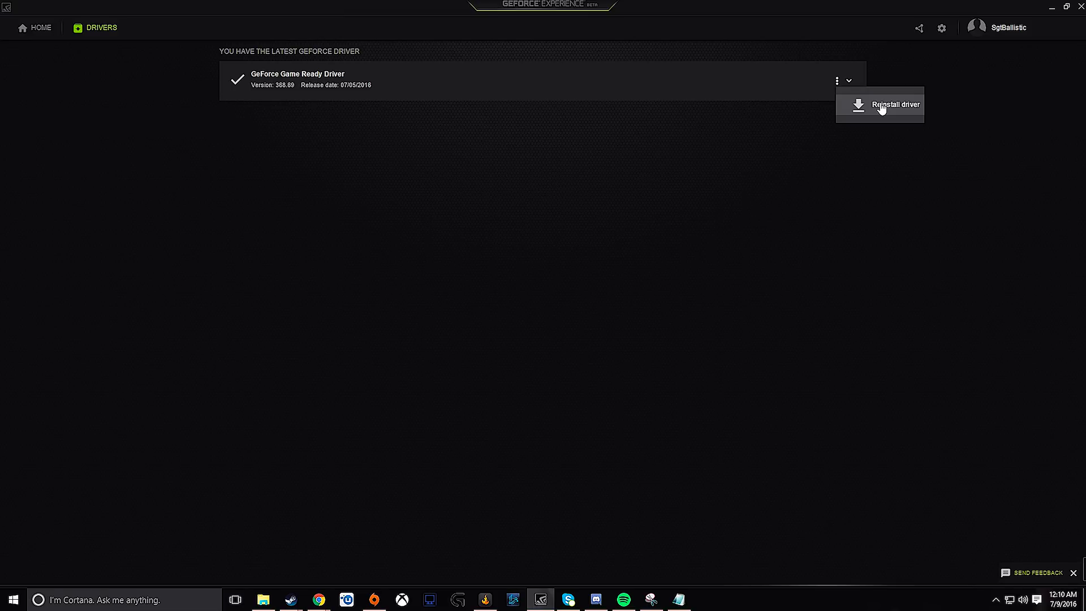
left_click(717, 99)
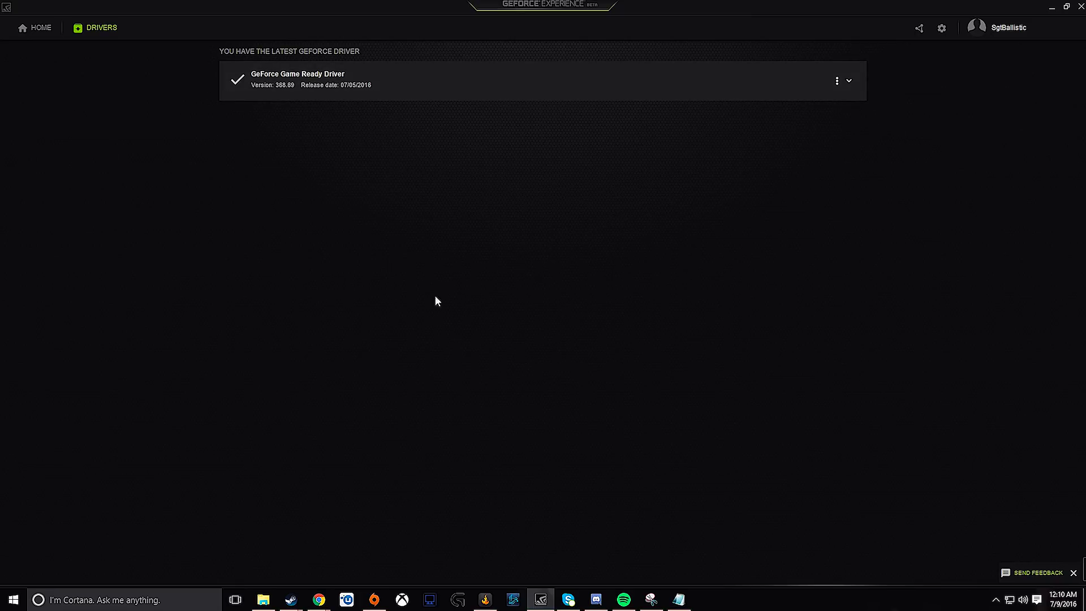
left_click(848, 81)
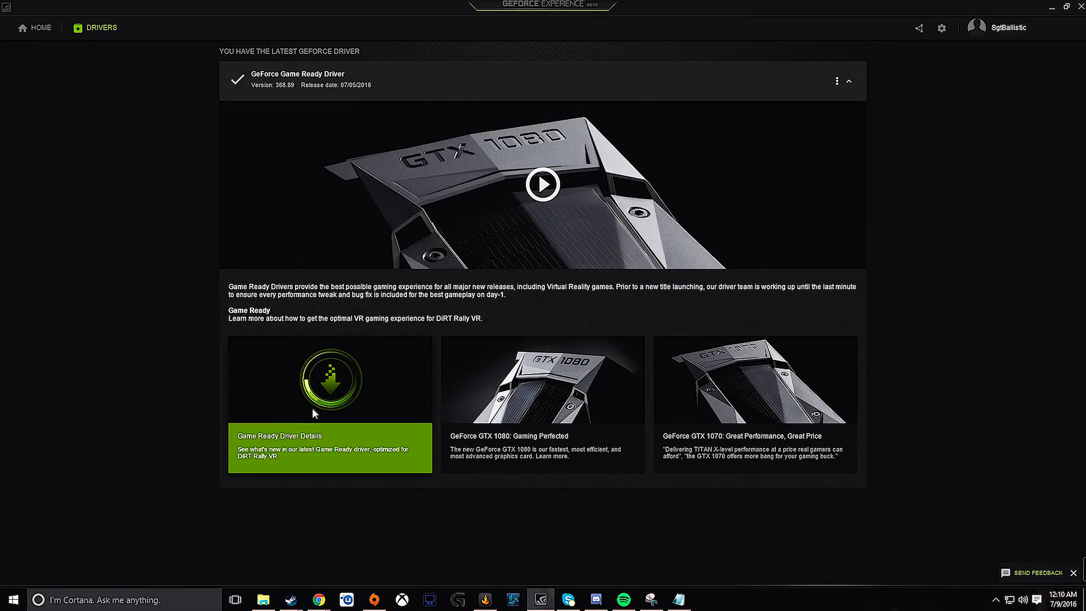
Step: Open and close the Game Ready Driver details article, then open and close the account options
left_click(352, 395)
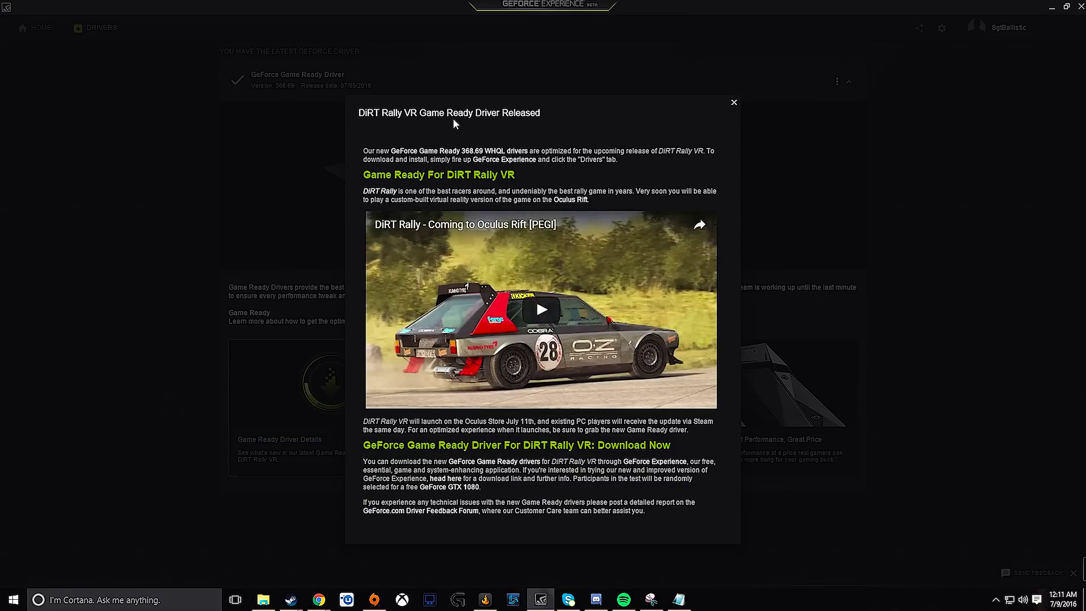
left_click(734, 103)
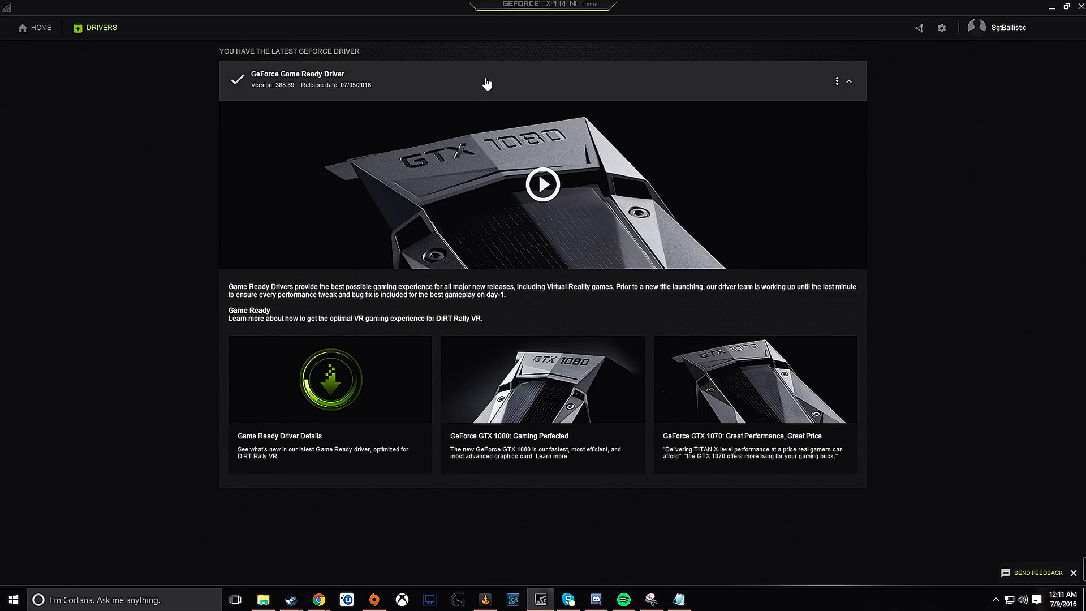
left_click(491, 88)
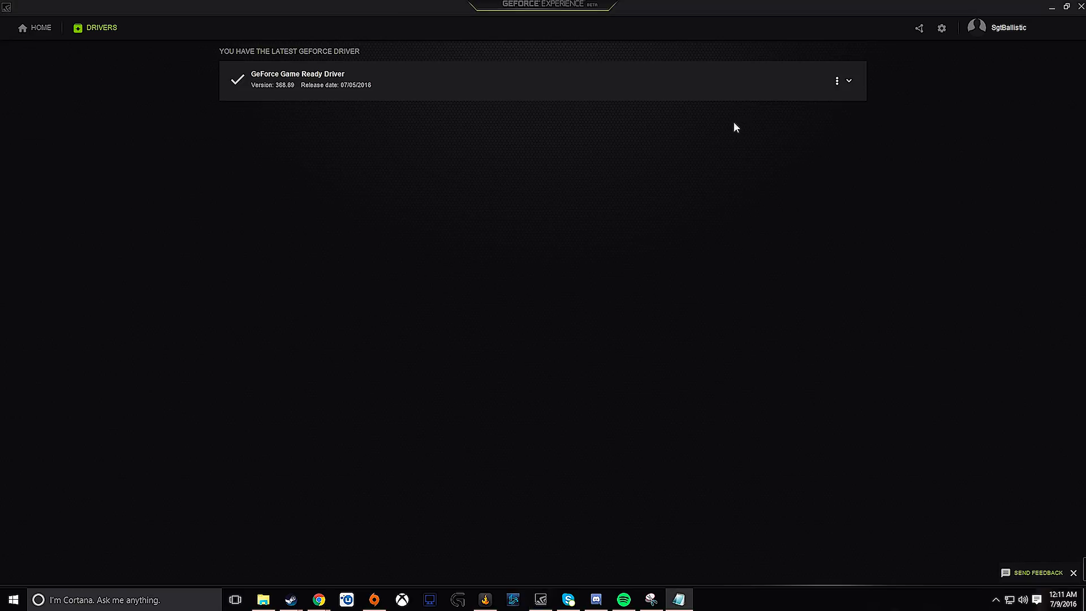
left_click(1056, 33)
left_click(1055, 33)
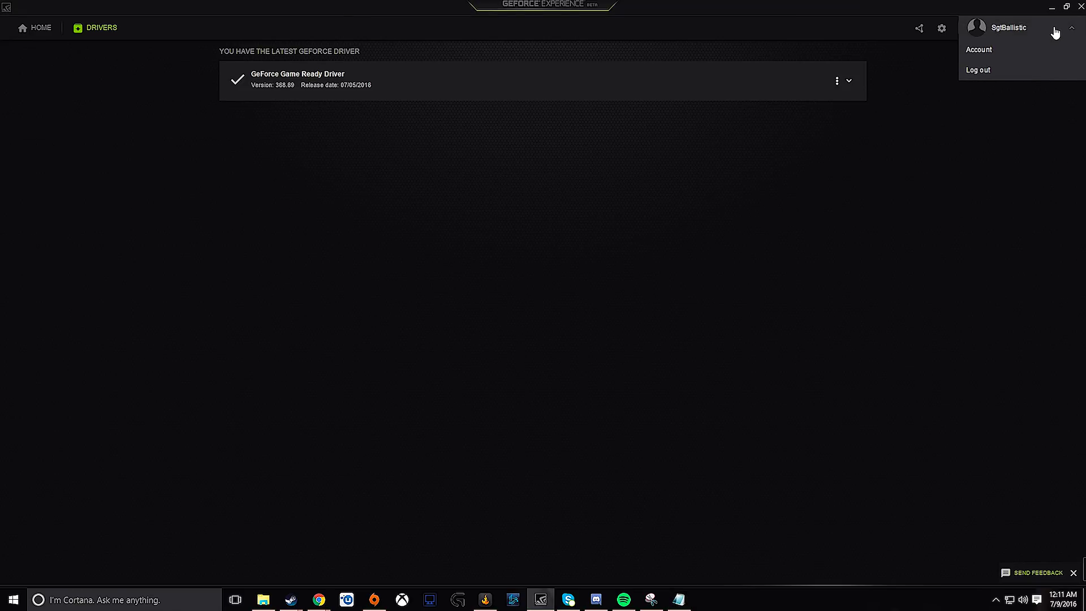
left_click(1055, 33)
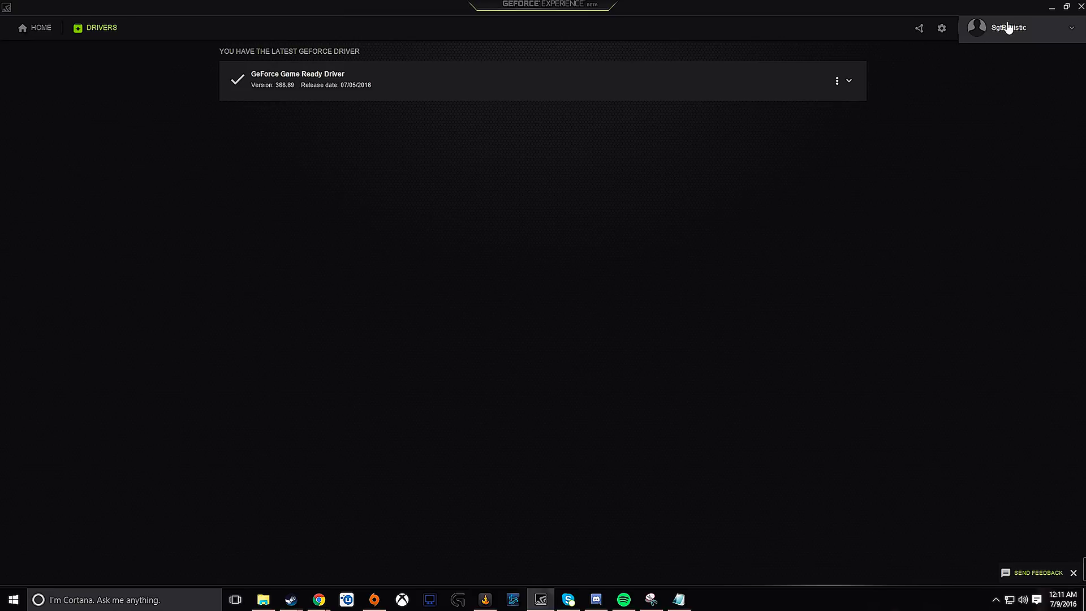
Step: Open the General settings, read through the release highlights, and close them
left_click(941, 30)
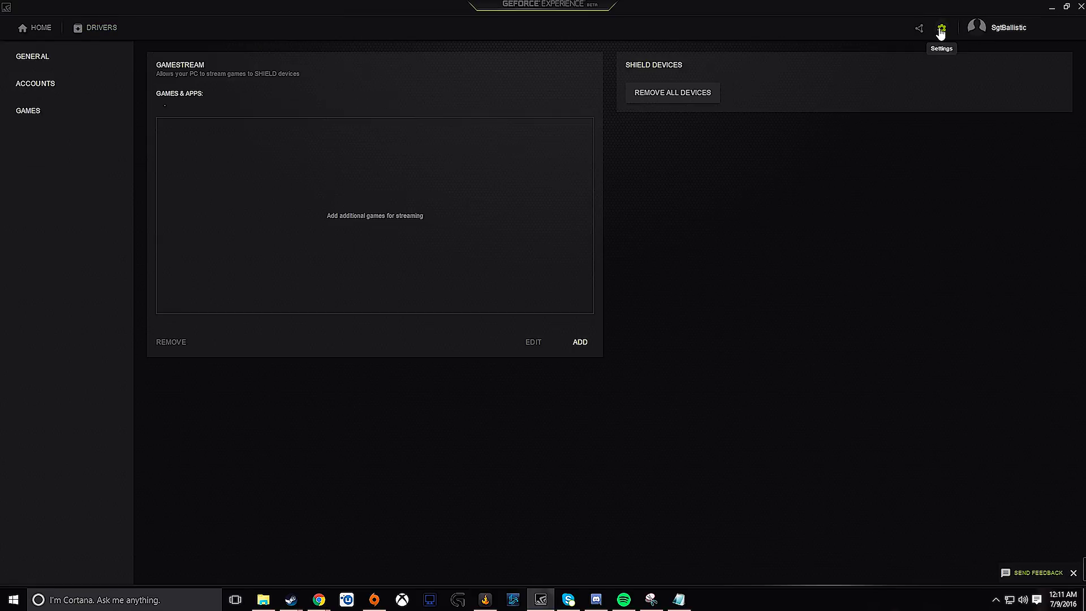
left_click(43, 59)
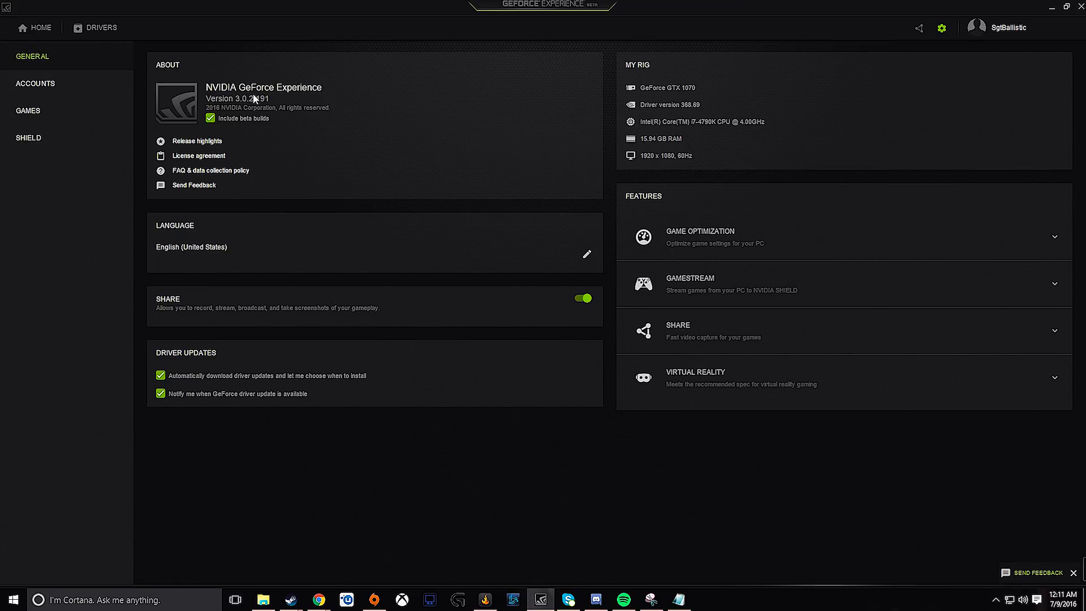
left_click(178, 143)
scroll(454, 348, "down", 8)
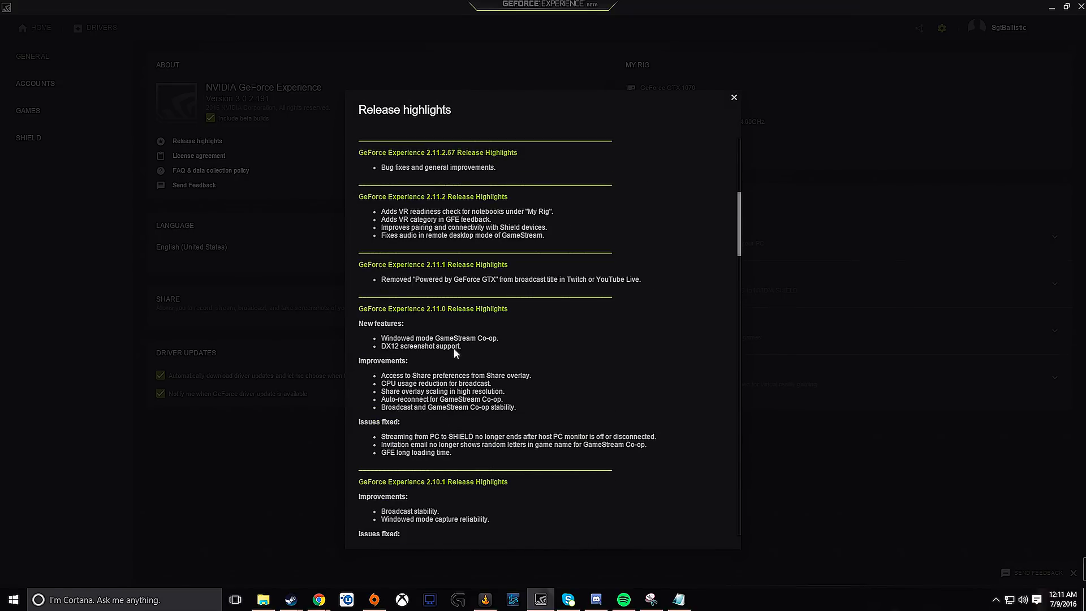
scroll(454, 348, "up", 8)
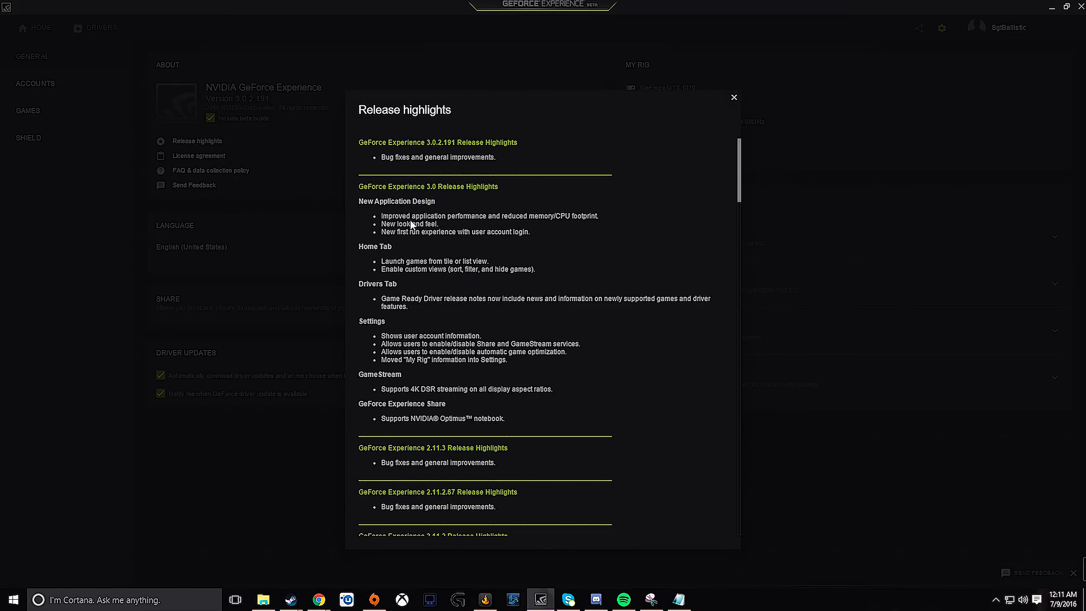
scroll(411, 225, "down", 15)
scroll(386, 370, "up", 12)
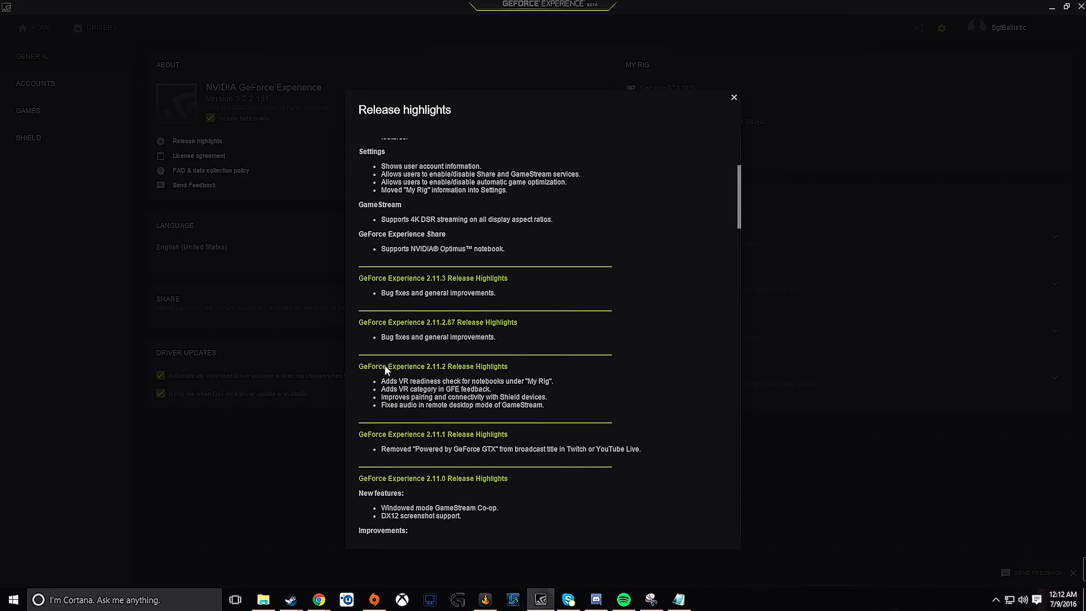
scroll(387, 370, "up", 4)
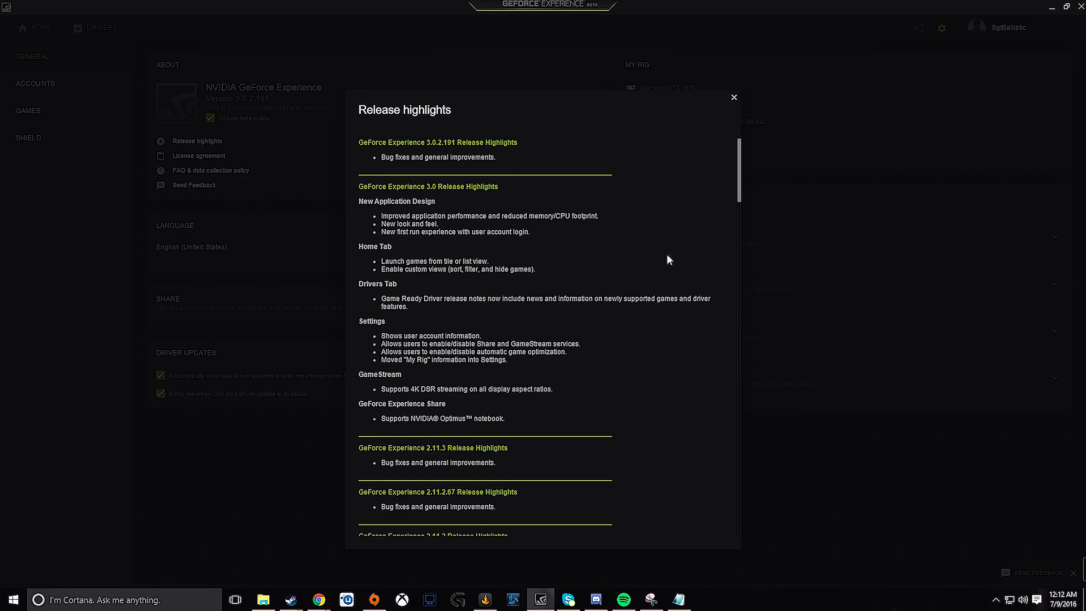
left_click(735, 98)
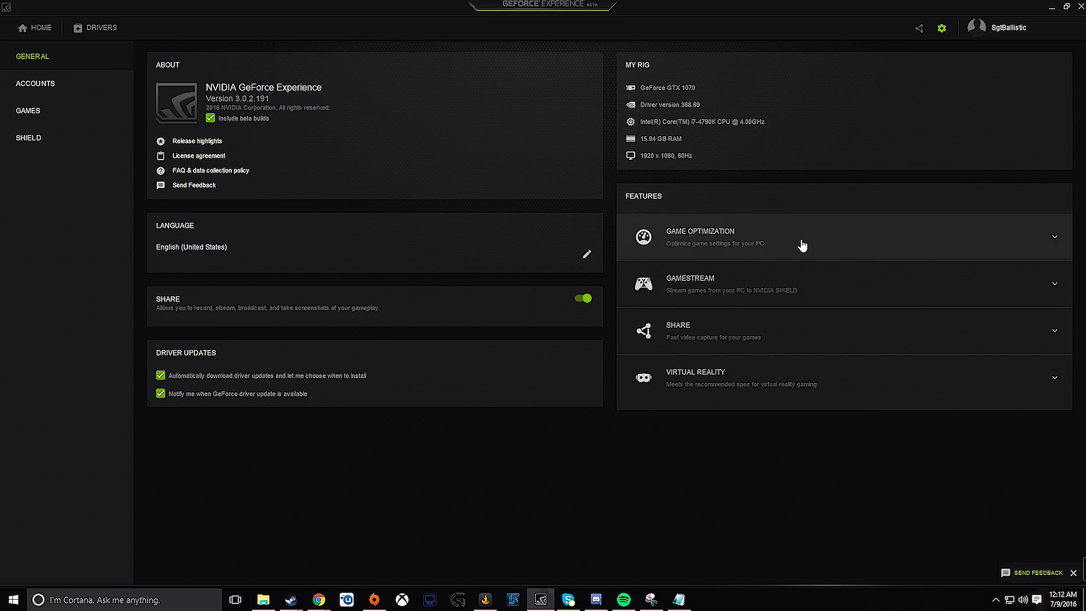
Step: Expand and collapse the system requirements for Game Optimization, Gamestream and Share
left_click(802, 244)
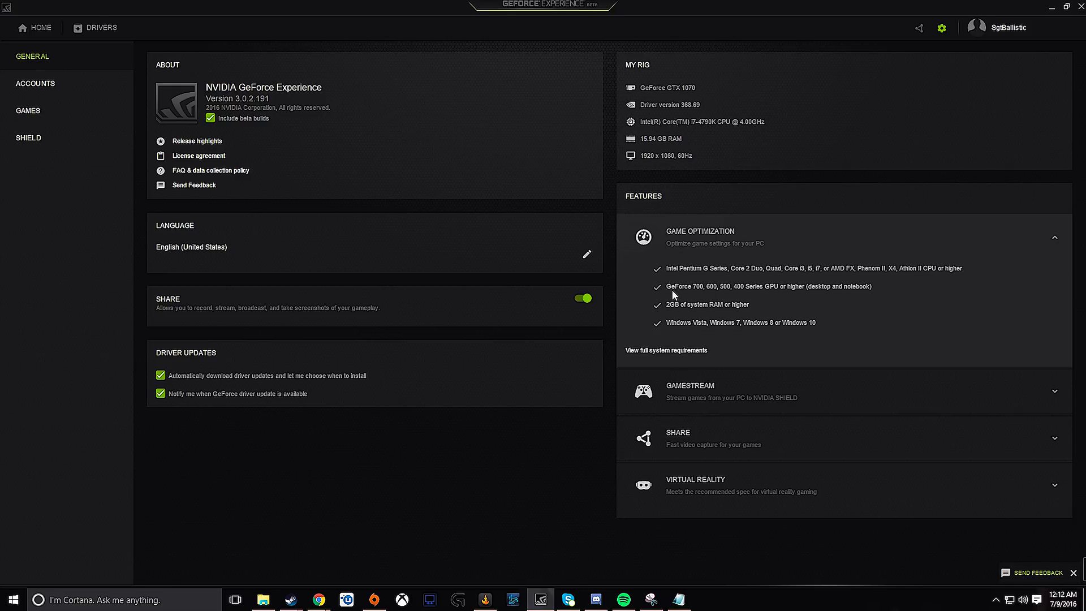
left_click(819, 244)
left_click(762, 301)
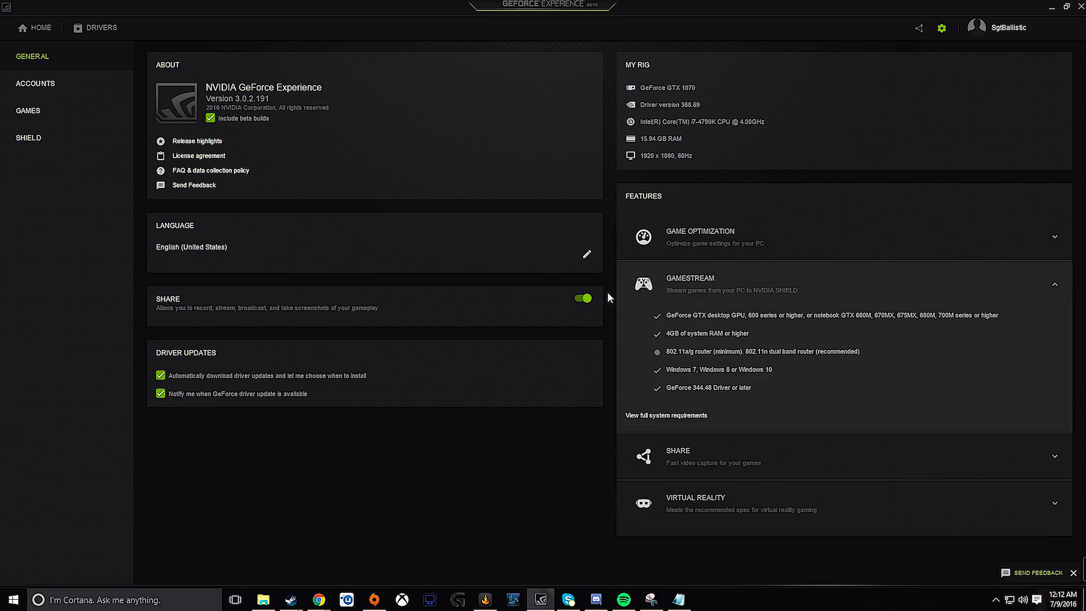
left_click(686, 286)
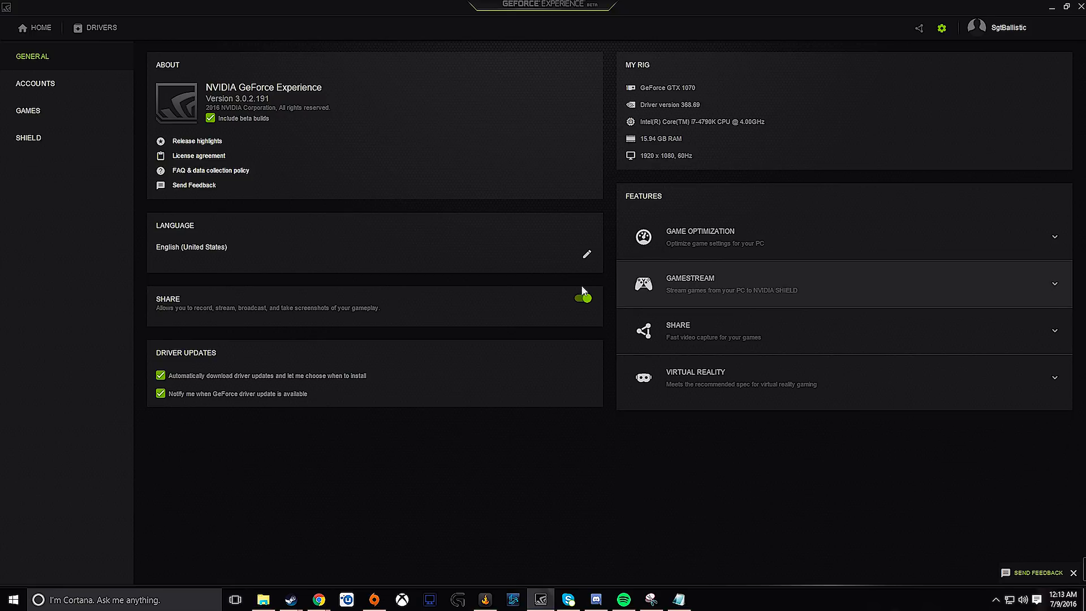
left_click(835, 347)
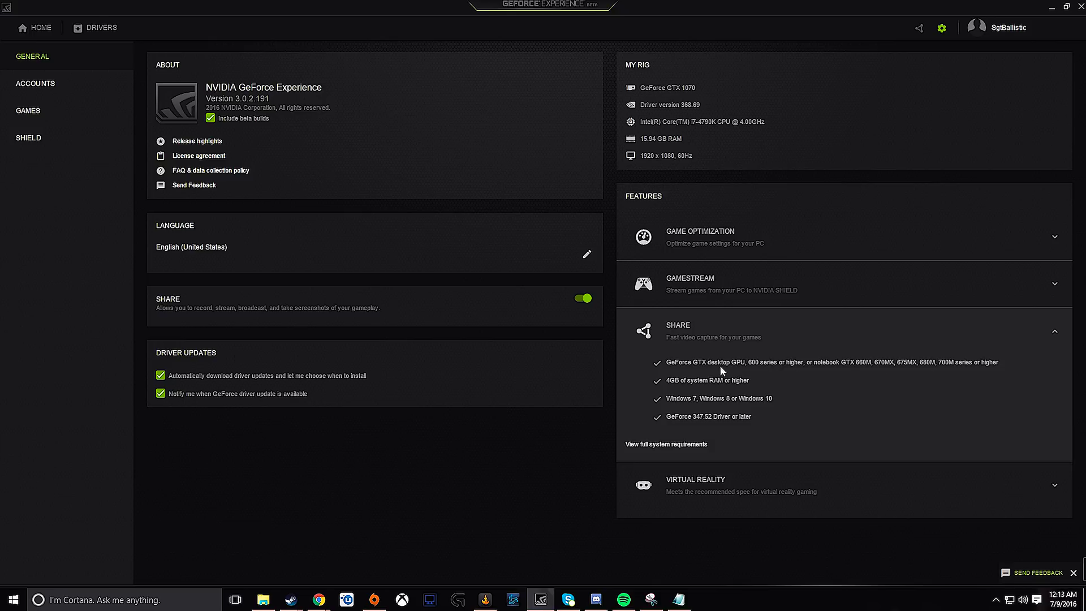
left_click(735, 323)
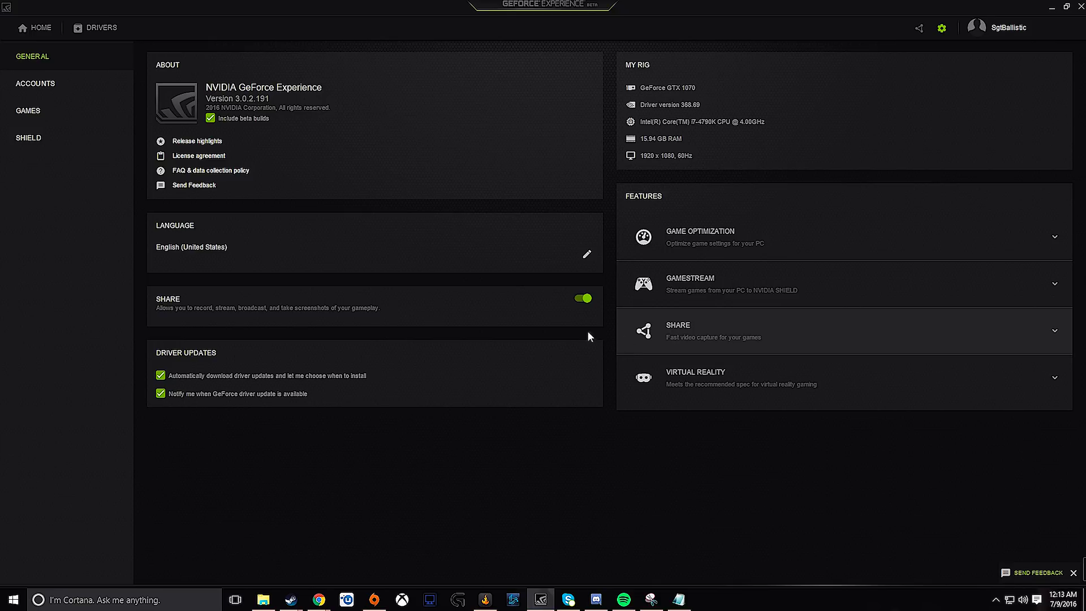
Step: Check Virtual Reality's requirements, then open the supported games list from the Games settings
left_click(810, 388)
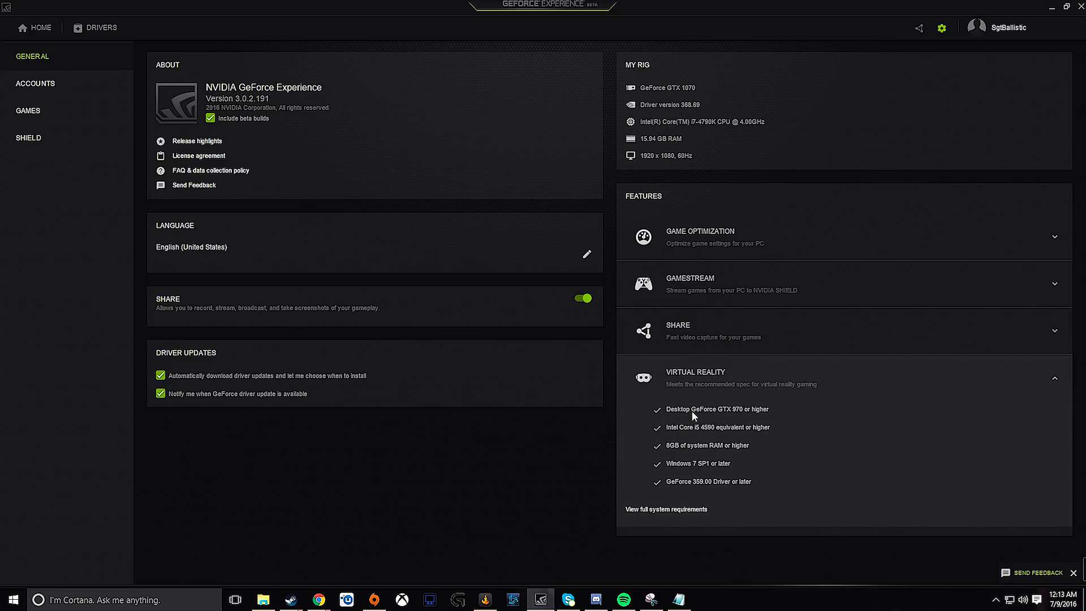
left_click(881, 386)
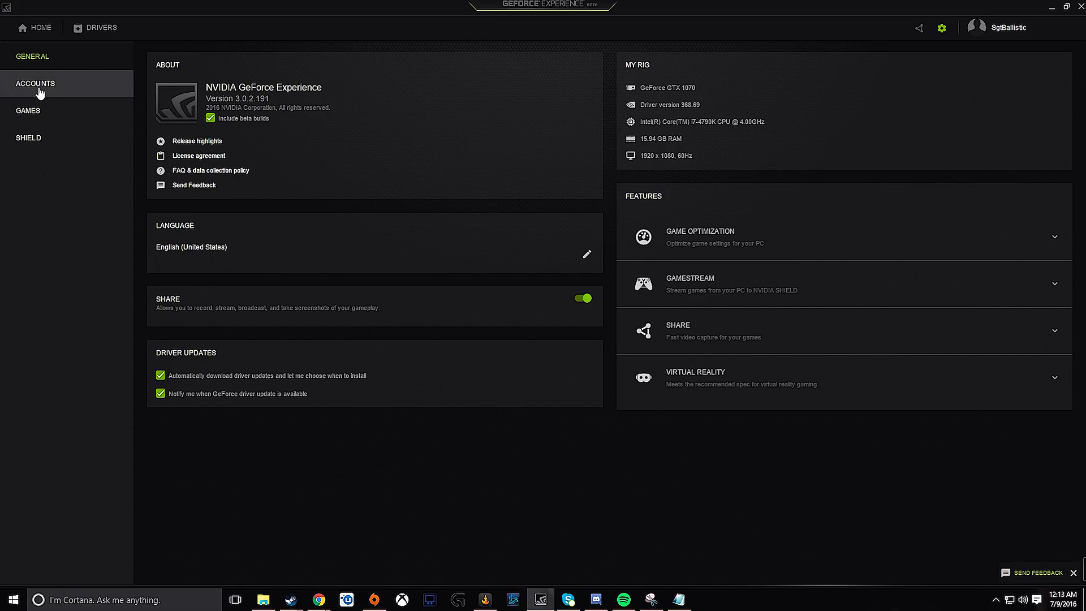
left_click(33, 119)
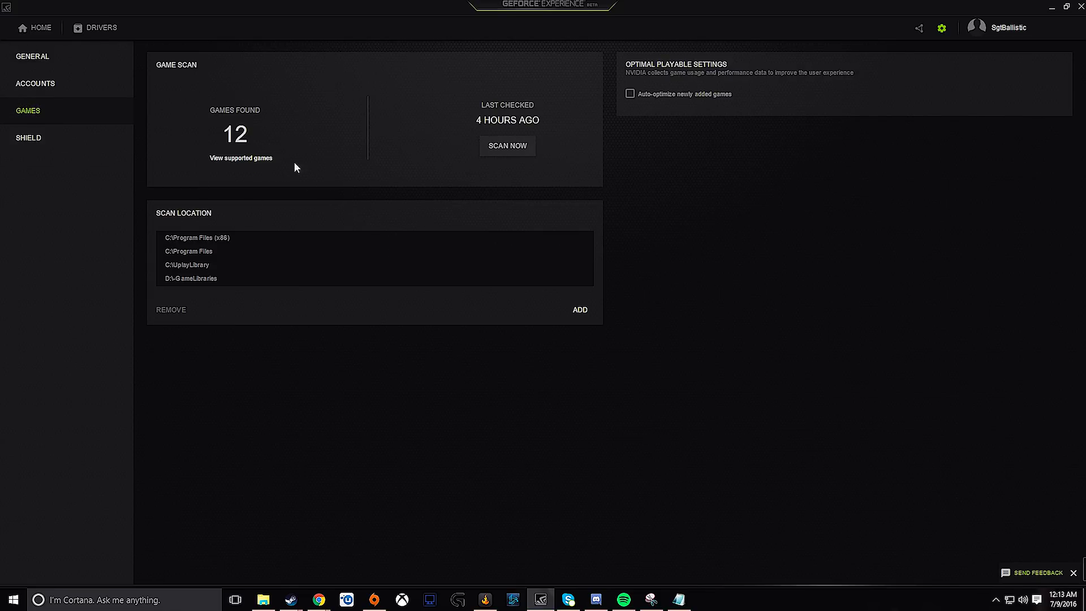
left_click(237, 159)
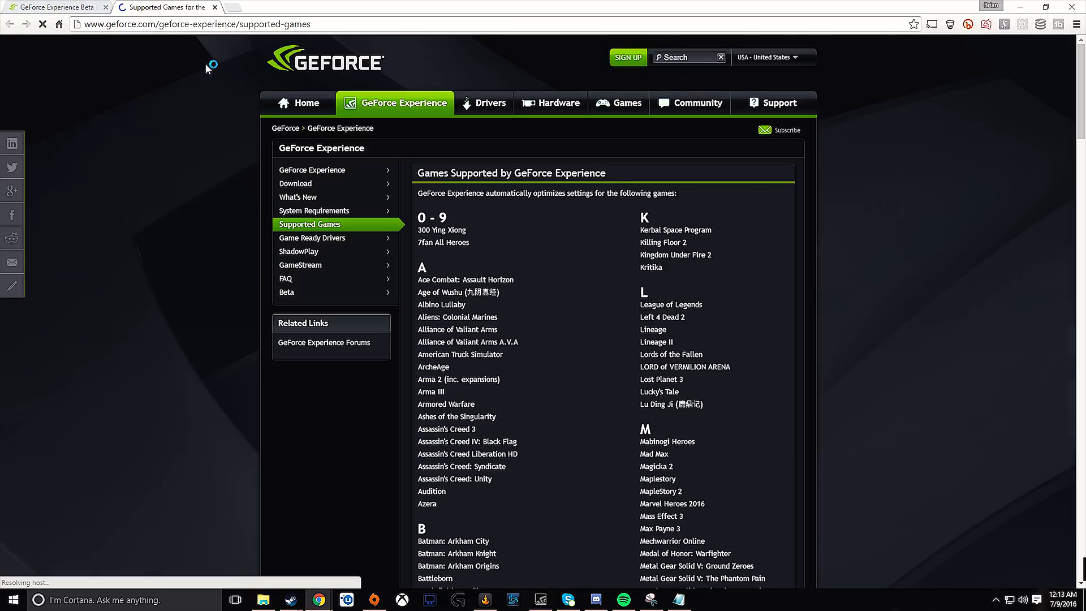
Step: Scroll down through the Games Supported by GeForce Experience page and back to the top
scroll(498, 334, "down", 5)
scroll(498, 331, "down", 20)
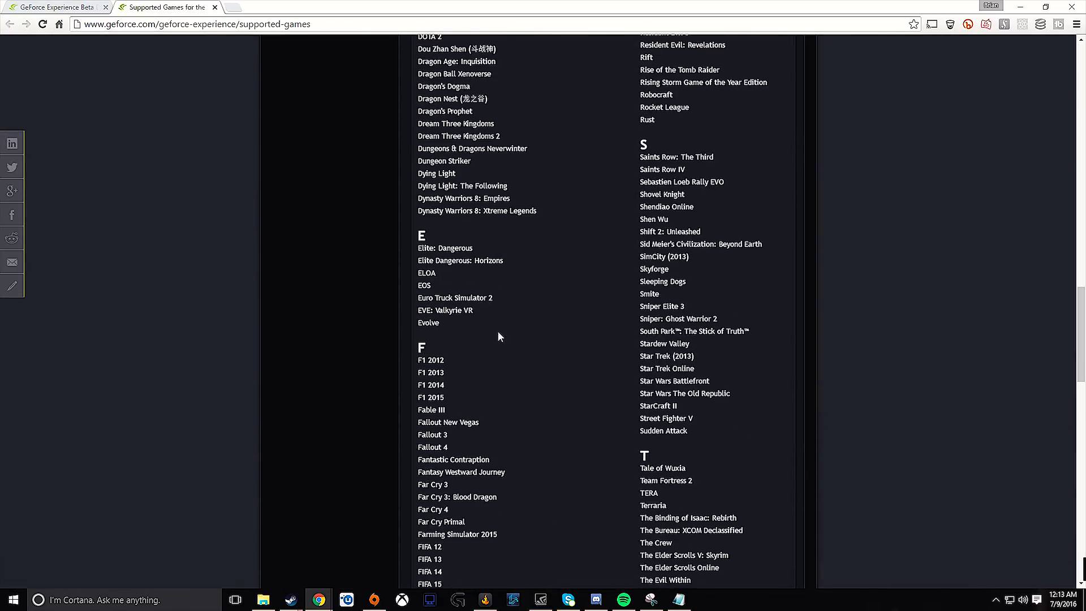
scroll(586, 351, "down", 3)
scroll(710, 334, "up", 15)
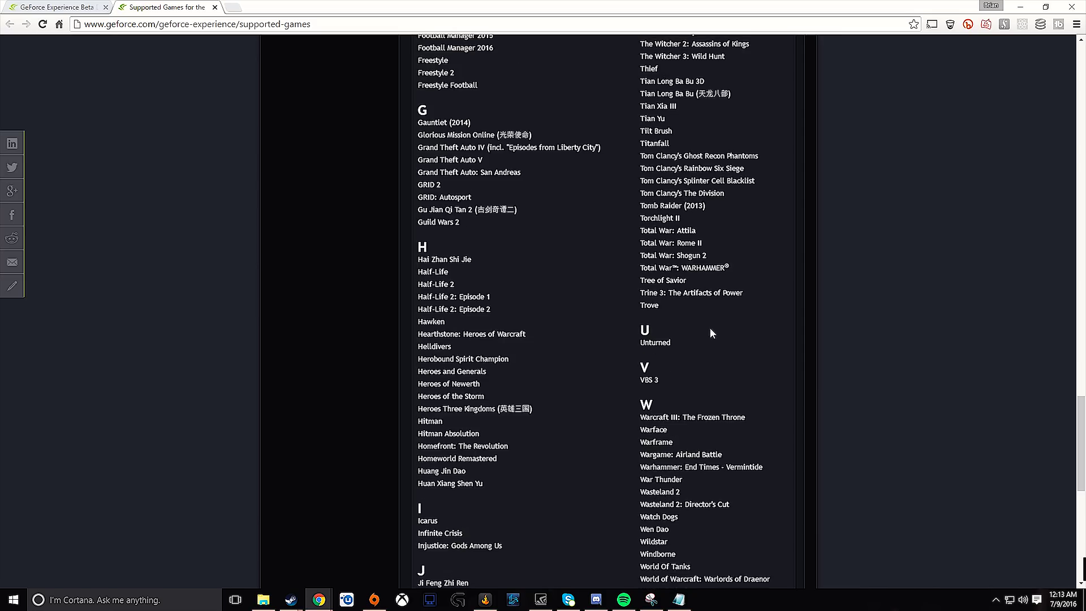
scroll(711, 333, "up", 10)
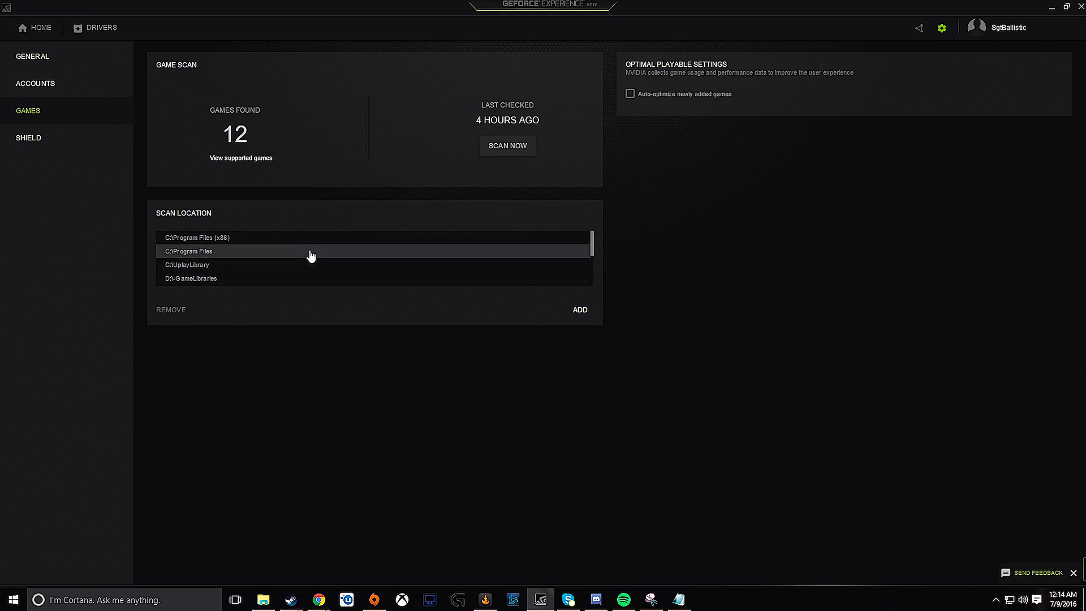
scroll(231, 243, "down", 3)
scroll(231, 243, "up", 3)
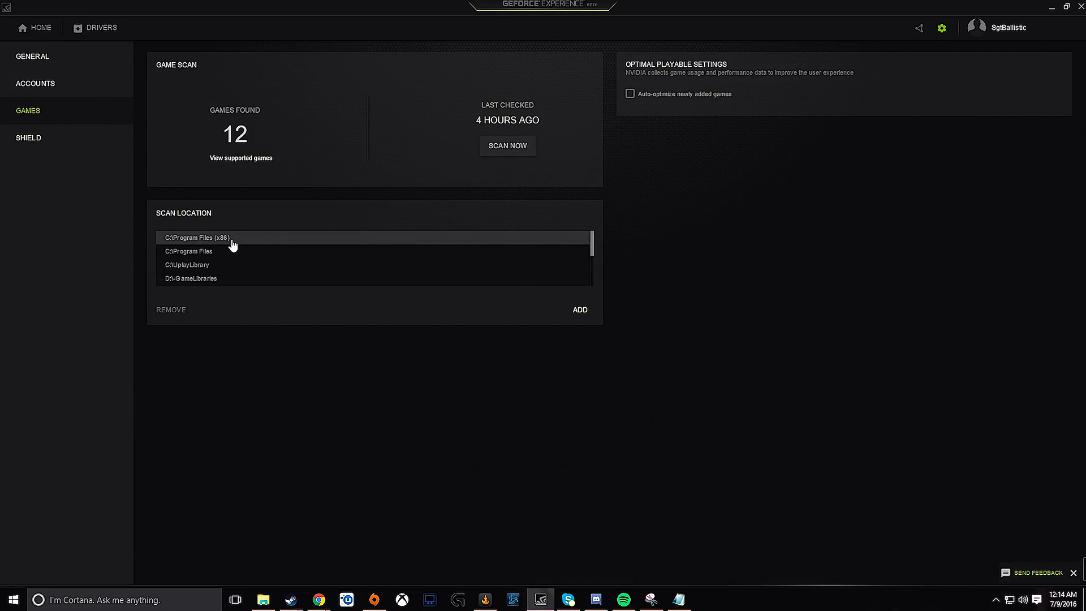
scroll(233, 250, "down", 3)
scroll(232, 252, "up", 3)
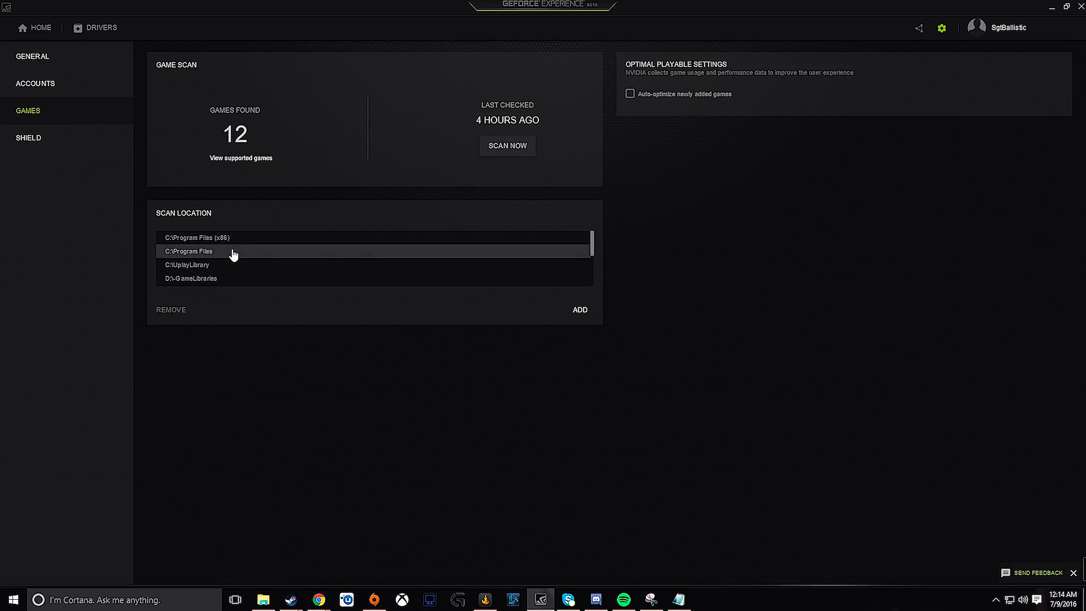
scroll(232, 253, "down", 5)
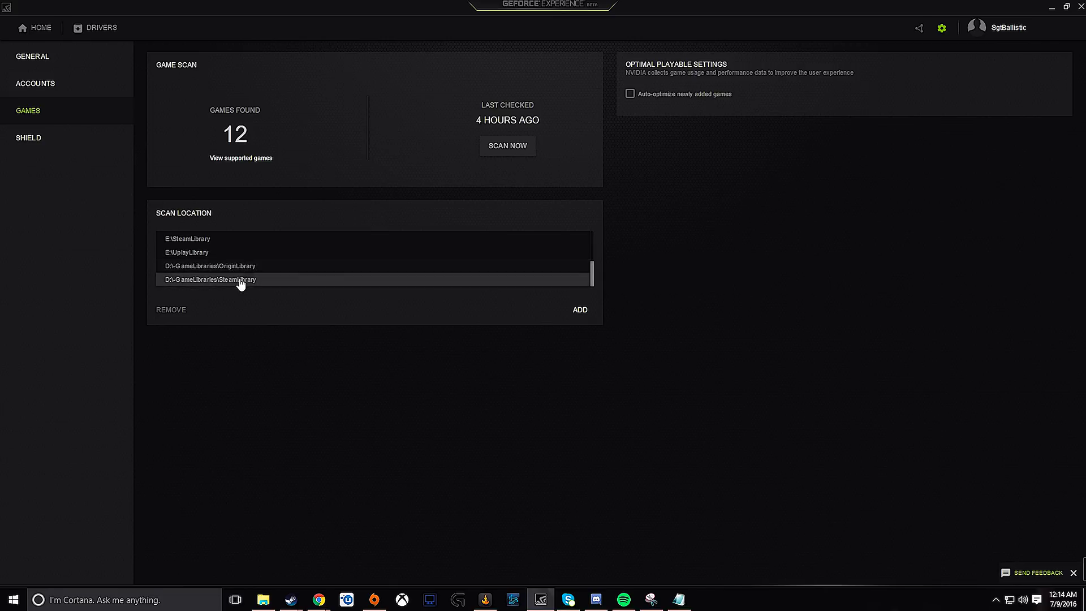
scroll(241, 283, "up", 2)
scroll(239, 282, "down", 2)
scroll(181, 273, "up", 1)
scroll(212, 277, "down", 1)
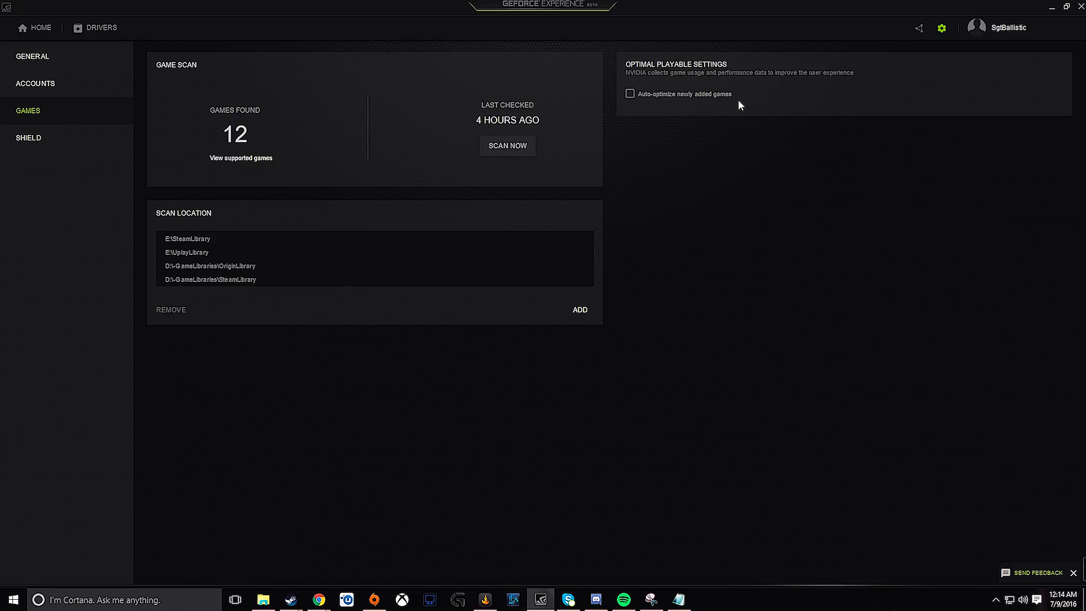
left_click(39, 149)
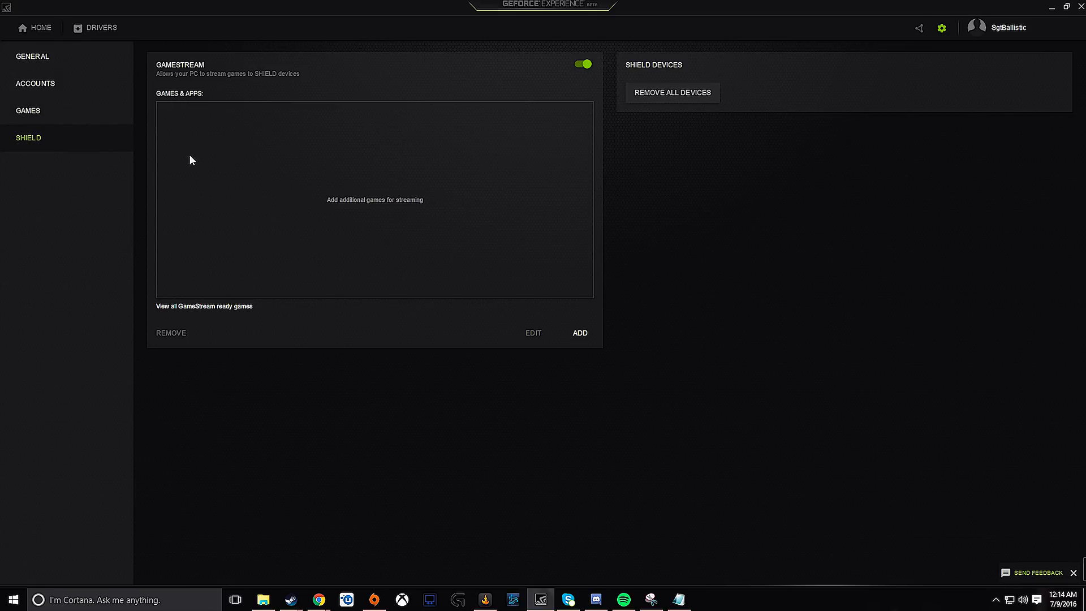
Step: Try adding a game location under SHIELD Games & Apps and confirm it, then open the Share overlay
left_click(578, 334)
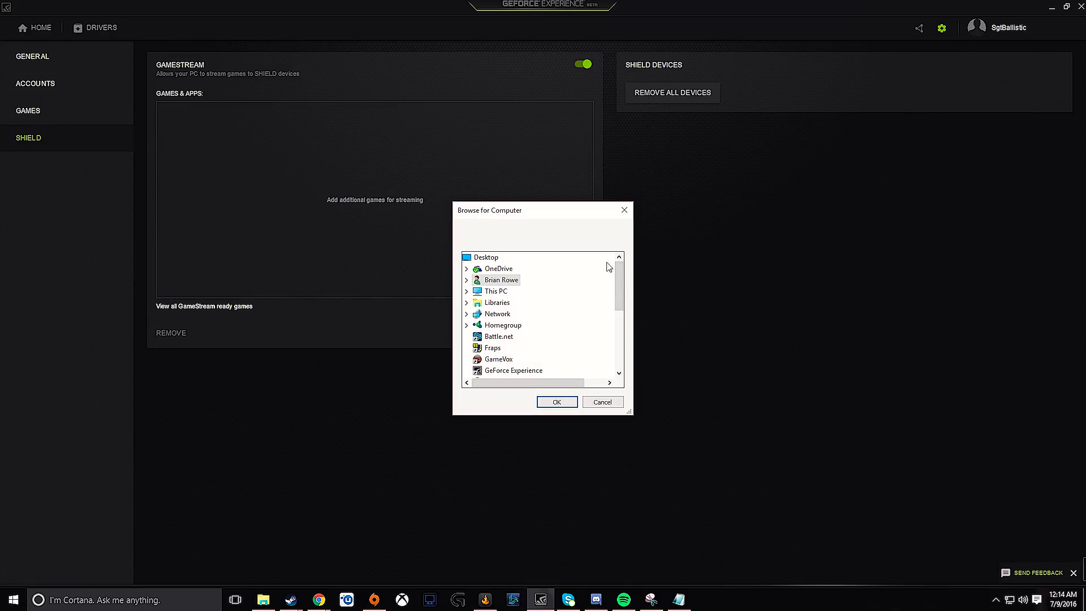
mouse_move(618, 285)
left_mouse_down()
mouse_move(617, 351)
mouse_move(617, 292)
left_mouse_up()
left_click(557, 402)
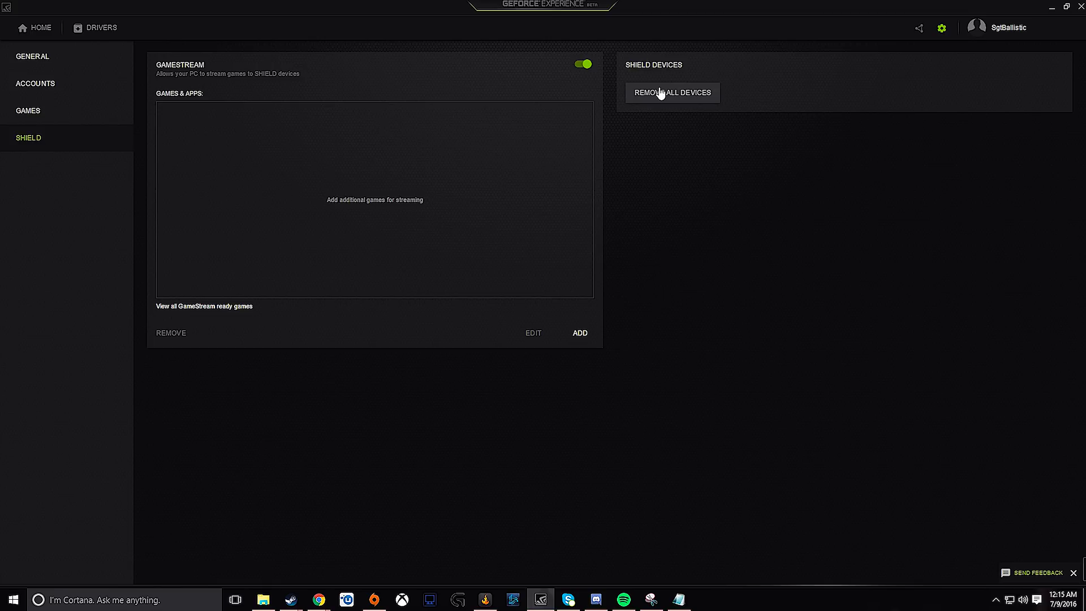
left_click(921, 29)
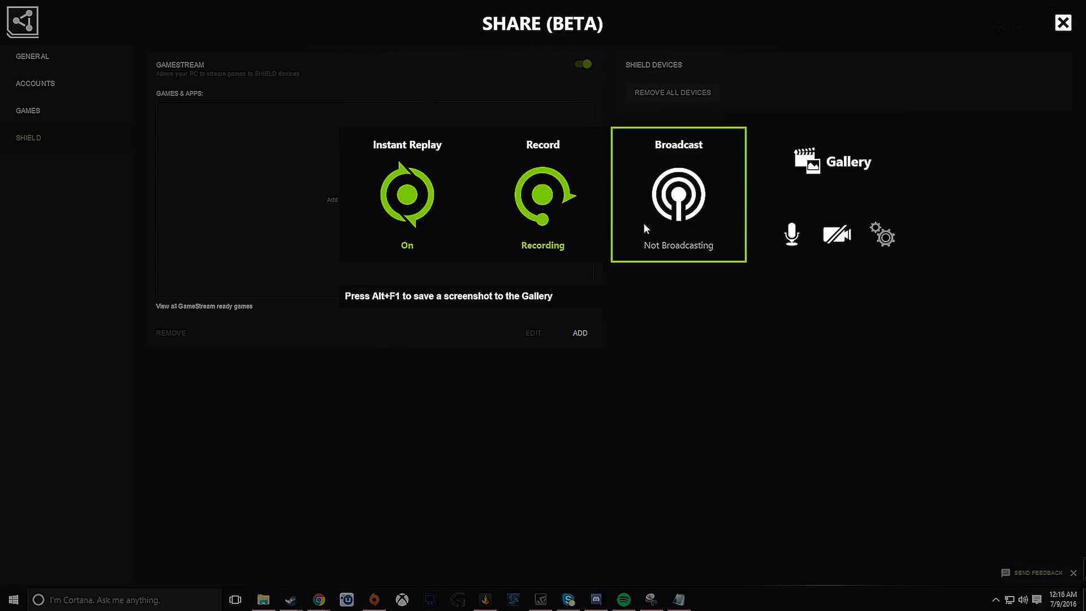
Step: Move focus in the Share overlay from Broadcast to the Gallery tile
key("Right")
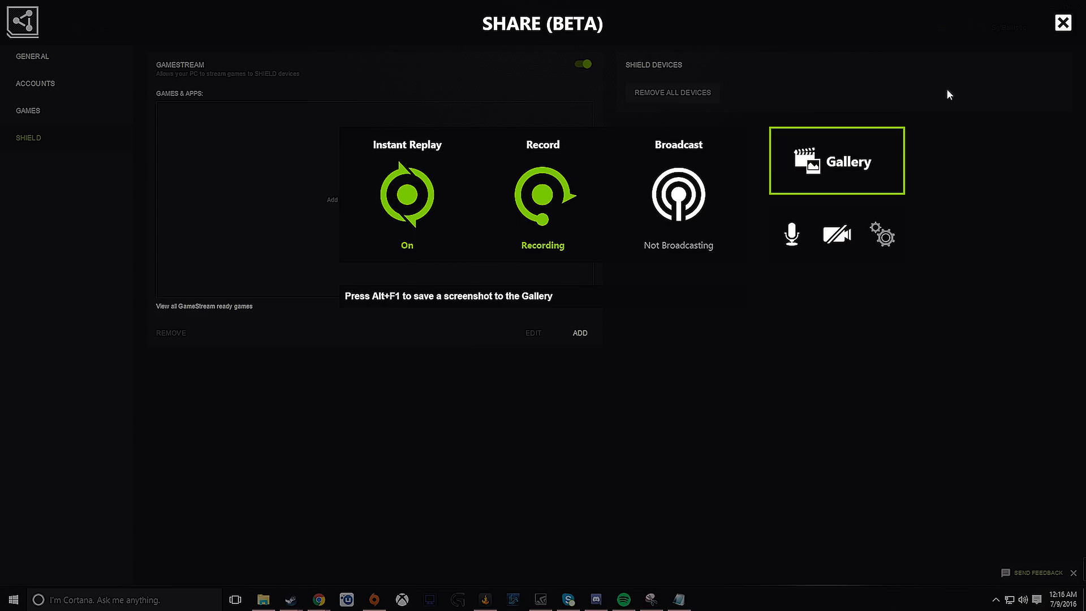